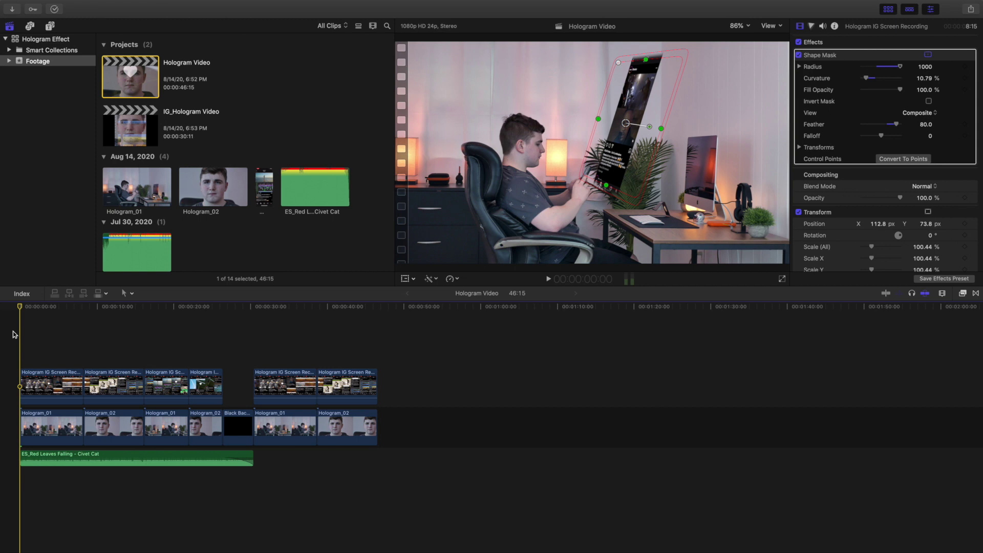
Play and scrub through the hologram section around the 7 and 13 second marks
{"action": "key", "text": "space"}
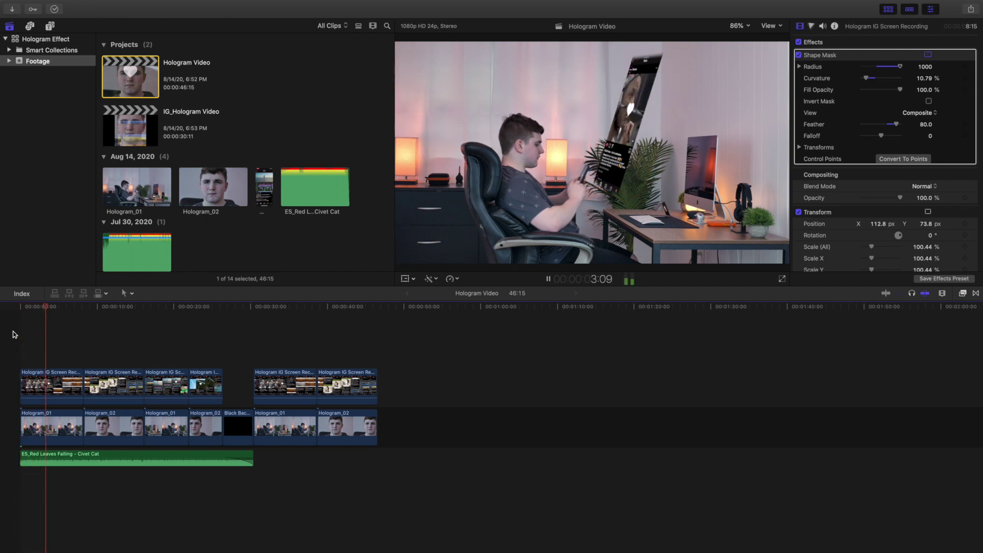
{"action": "key", "text": "space"}
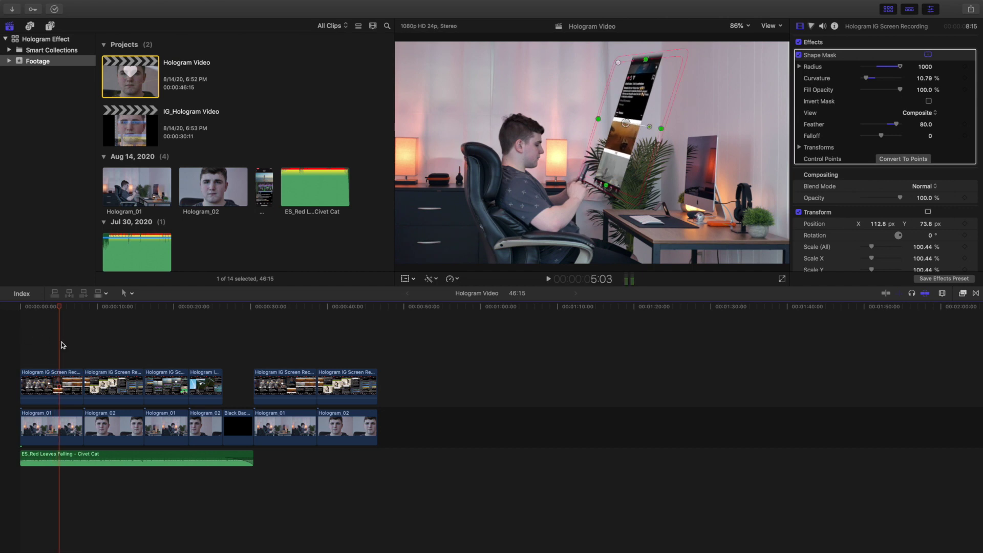
{"action": "left_click", "coordinate": [93, 347]}
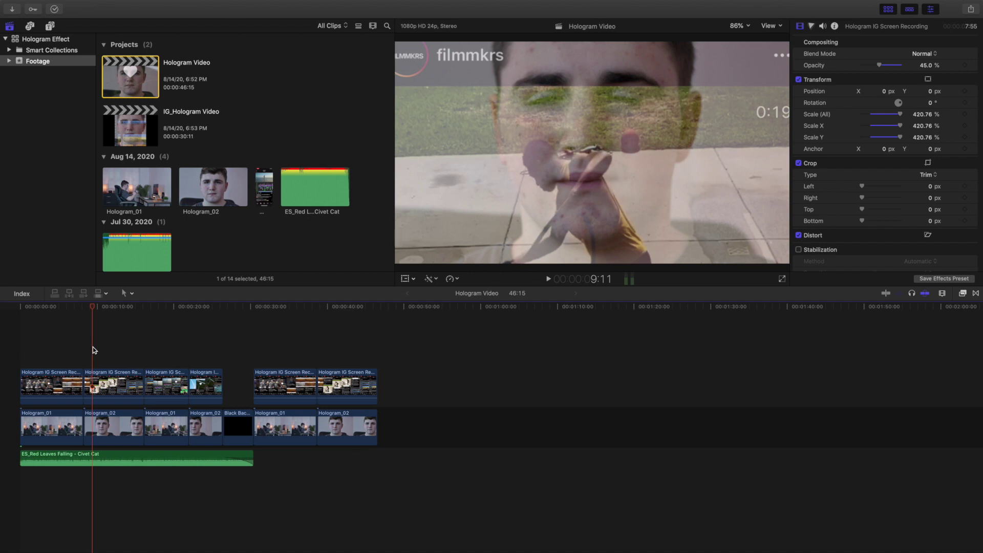
{"action": "key", "text": "space"}
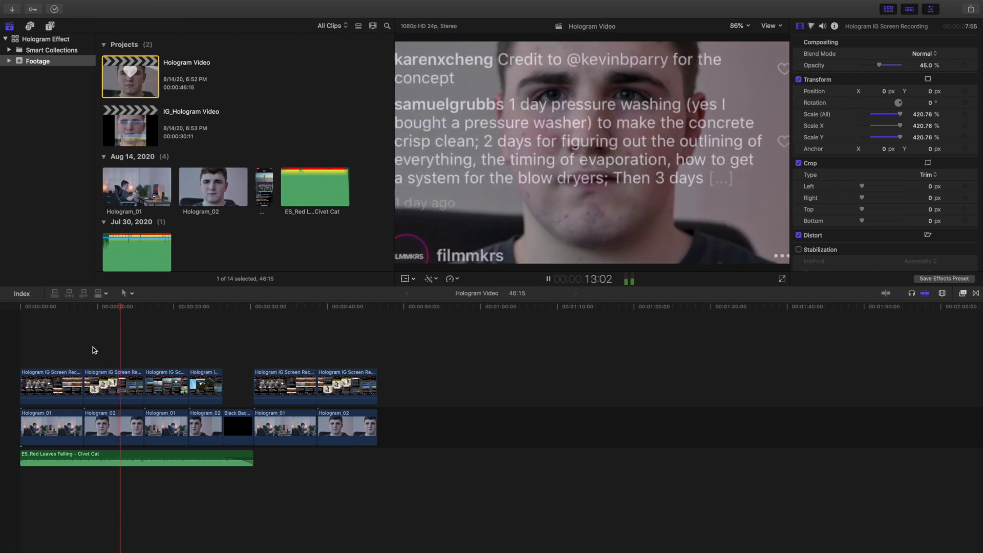
{"action": "left_click", "coordinate": [65, 349]}
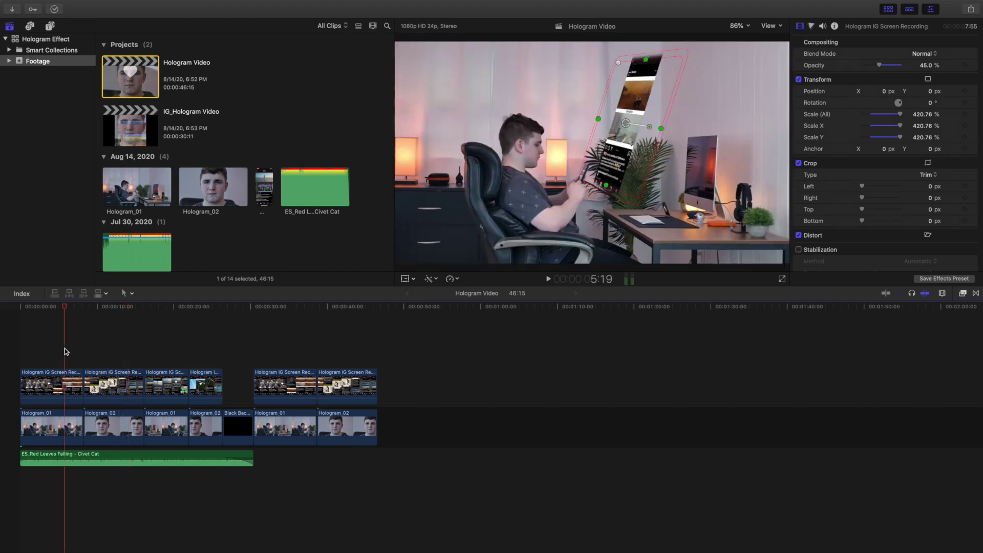
{"action": "left_click", "coordinate": [74, 352]}
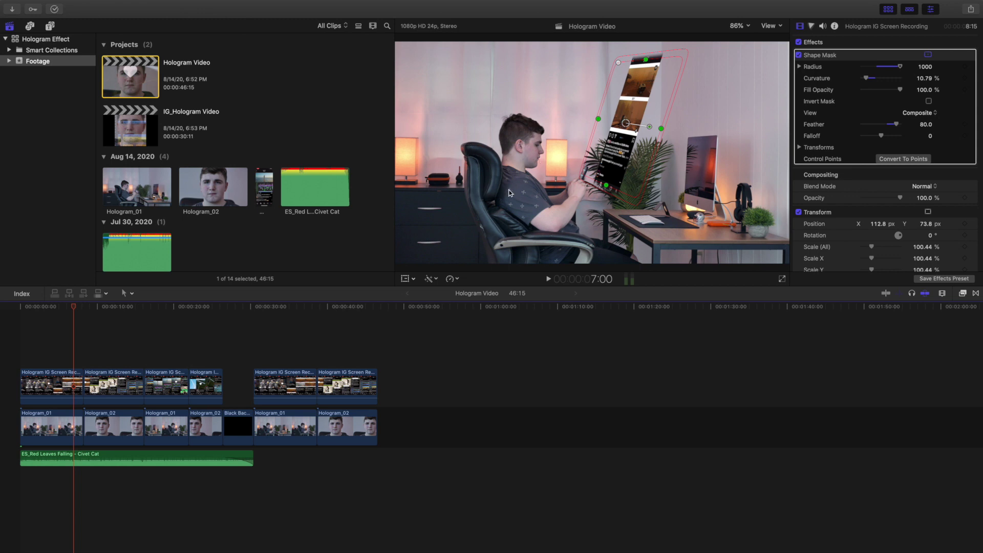
{"action": "left_click", "coordinate": [121, 348]}
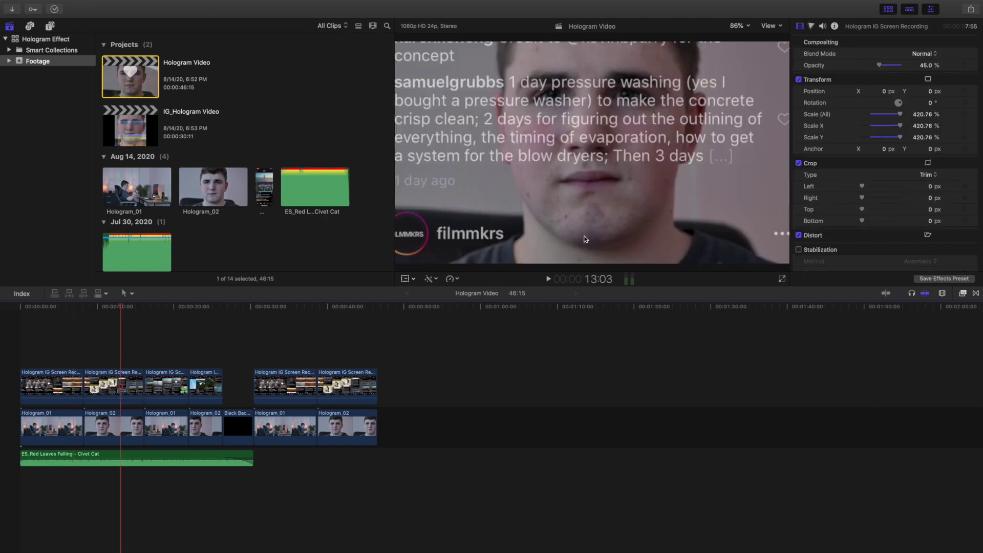
Scrub to the start of the second phone screen-recording clip and preview its frames
{"action": "left_click", "coordinate": [282, 333]}
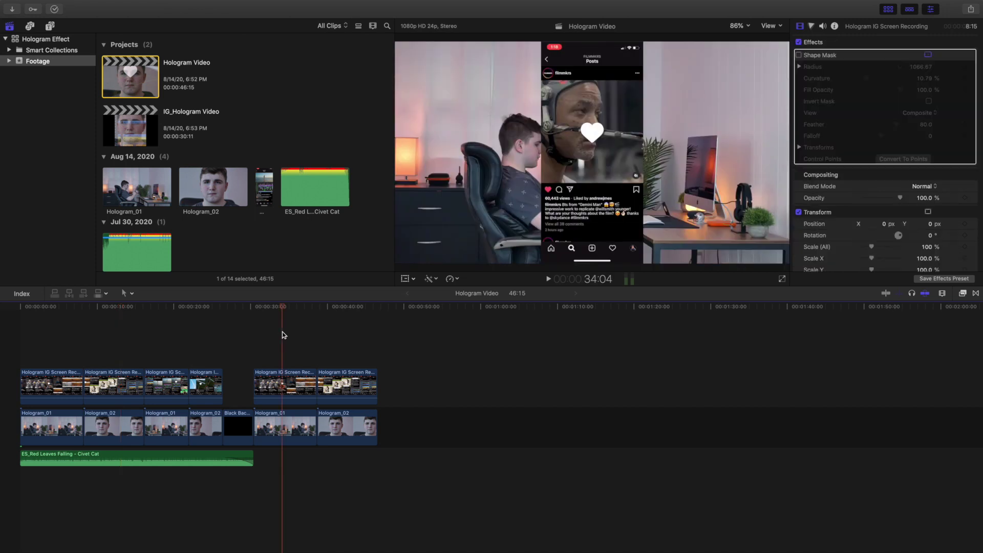
{"action": "left_click", "coordinate": [340, 361]}
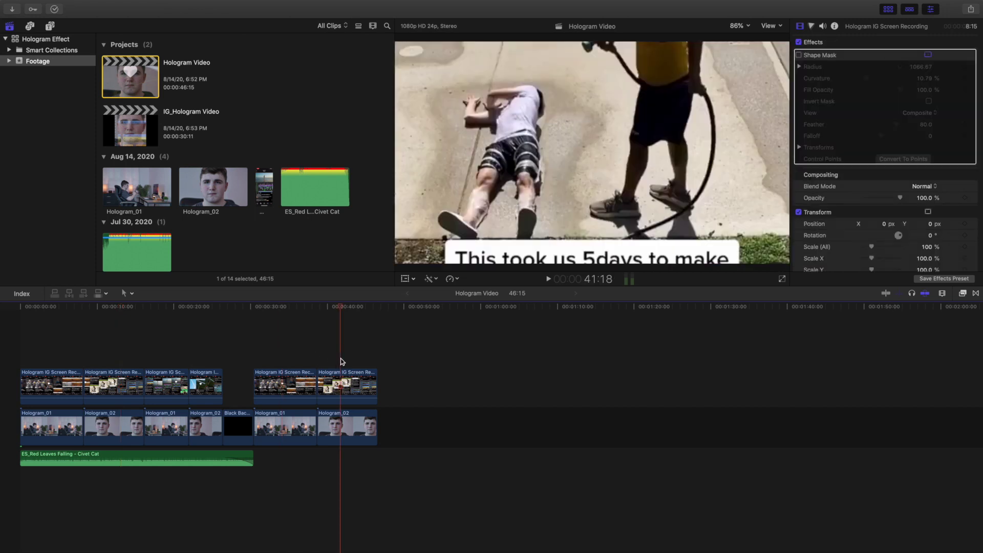
{"action": "left_click", "coordinate": [292, 353]}
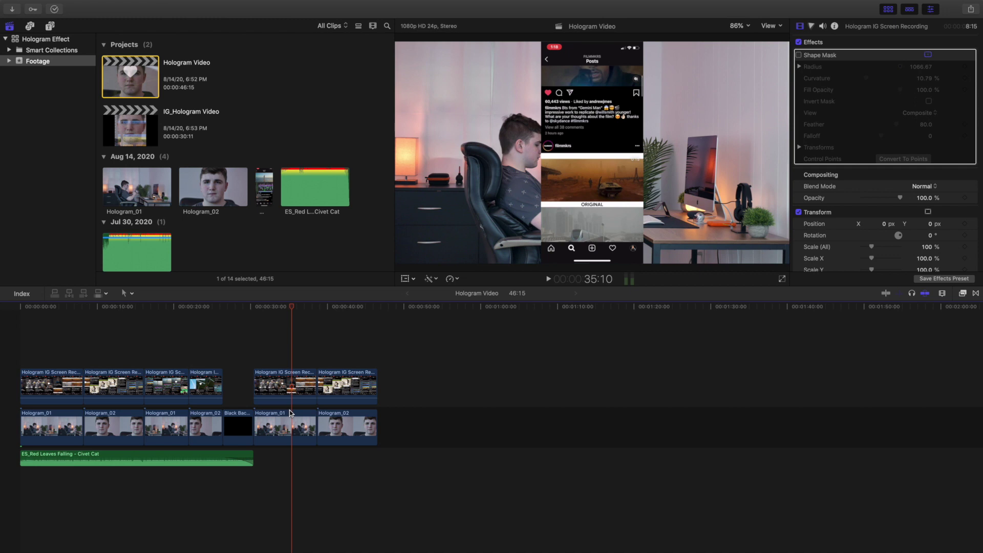
{"action": "left_click", "coordinate": [260, 364]}
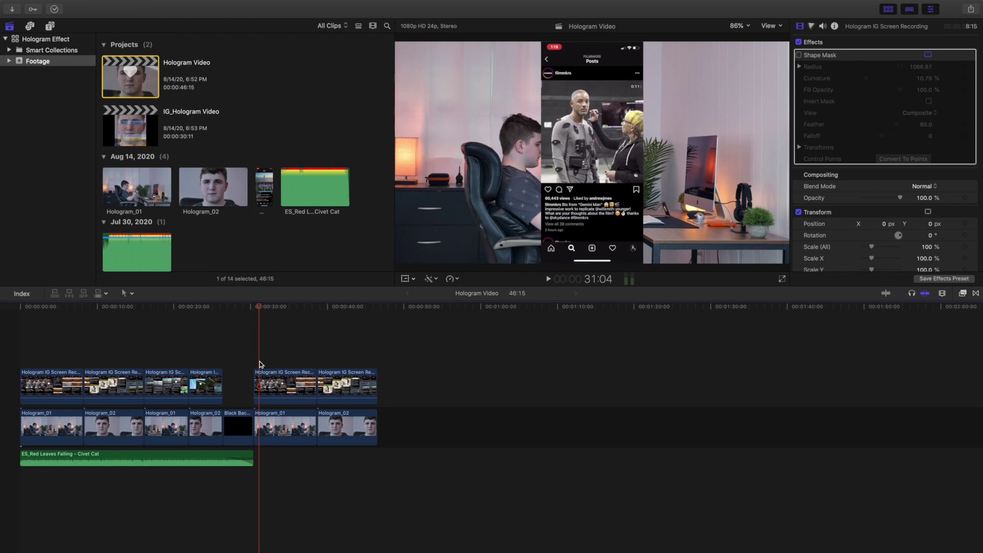
{"action": "scroll", "coordinate": [129, 197], "scroll_direction": "down", "scroll_amount": 1}
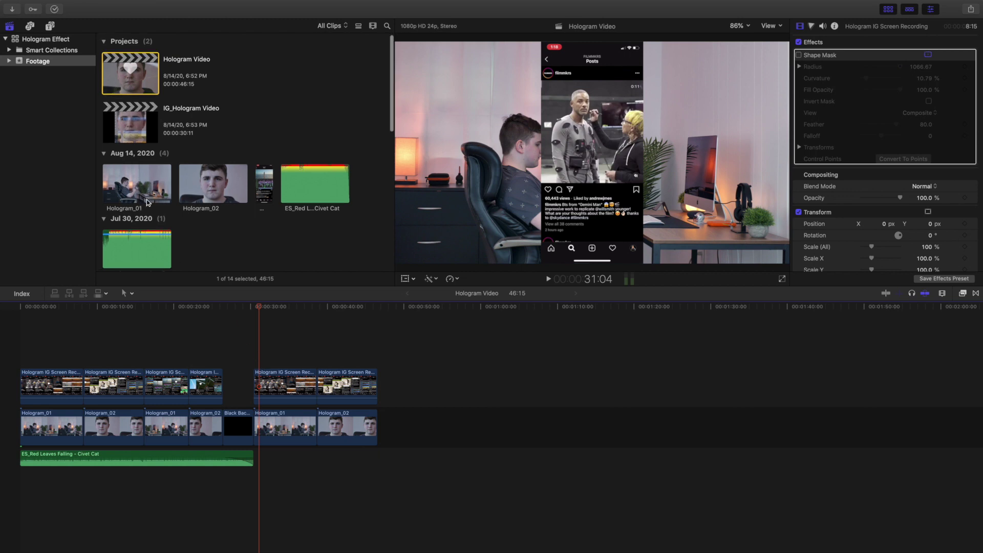
{"action": "left_click", "coordinate": [278, 343]}
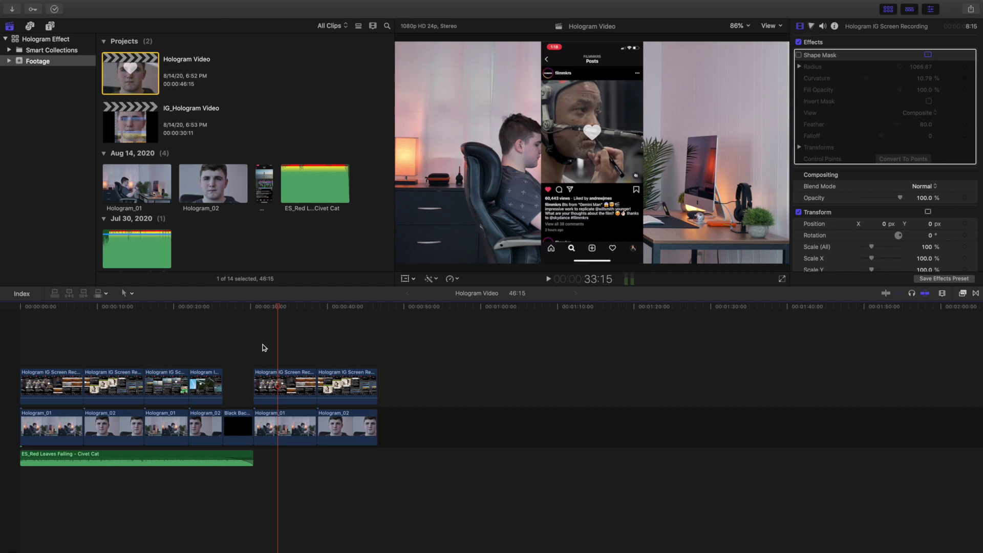
{"action": "left_click", "coordinate": [263, 345]}
Distort the second Hologram IG Screen Recording clip, pulling its left corners into a tilt
{"action": "left_click", "coordinate": [280, 382]}
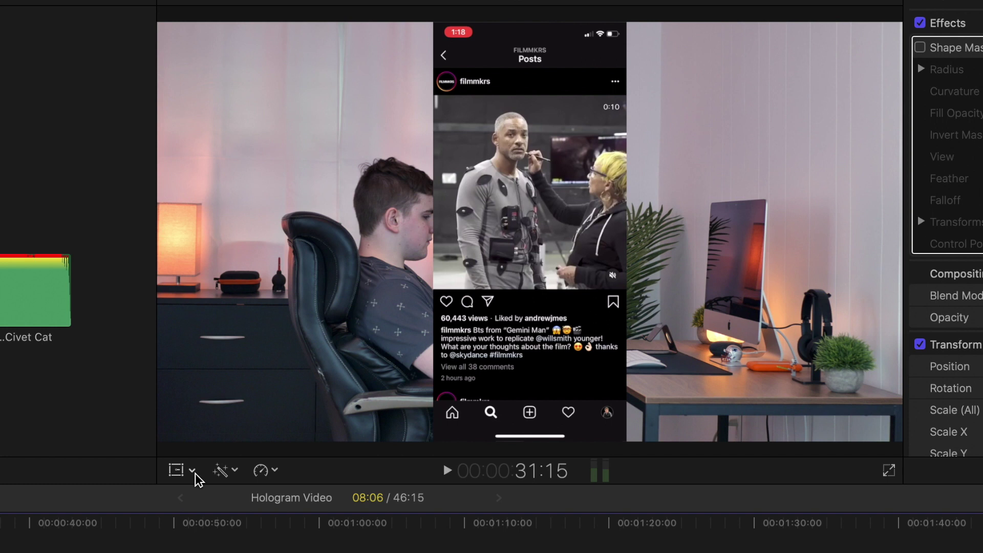
{"action": "left_click", "coordinate": [413, 279]}
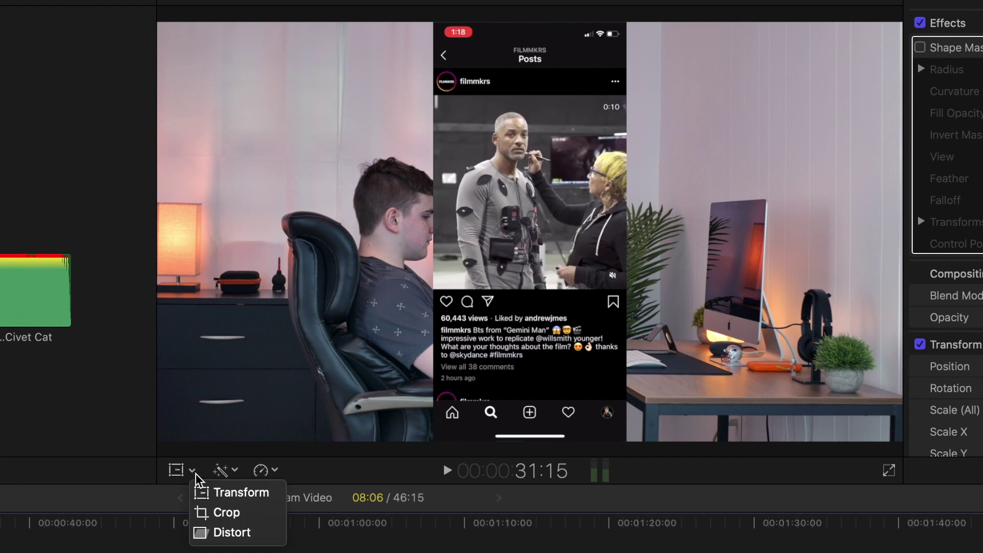
{"action": "left_click", "coordinate": [226, 532]}
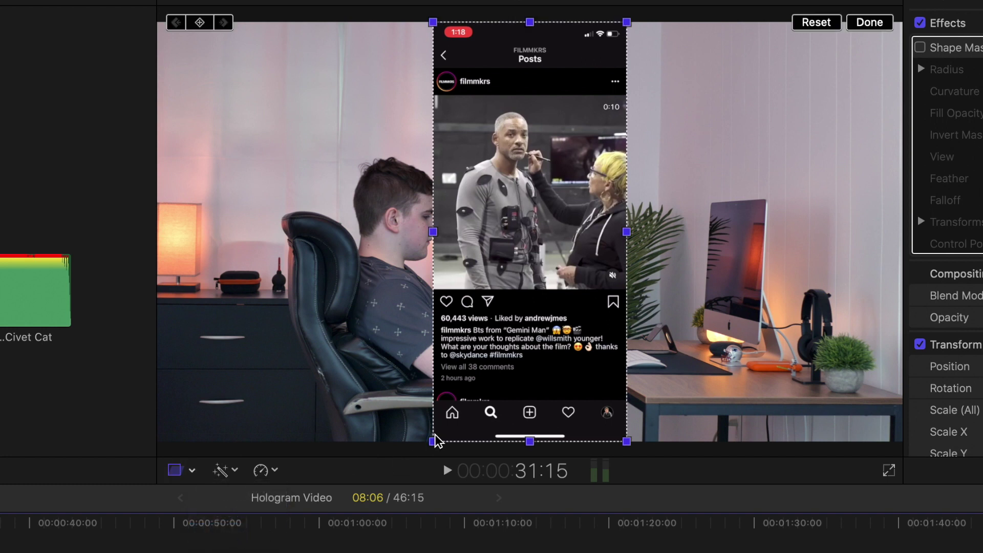
{"action": "left_click_drag", "start_coordinate": [433, 441], "coordinate": [476, 382]}
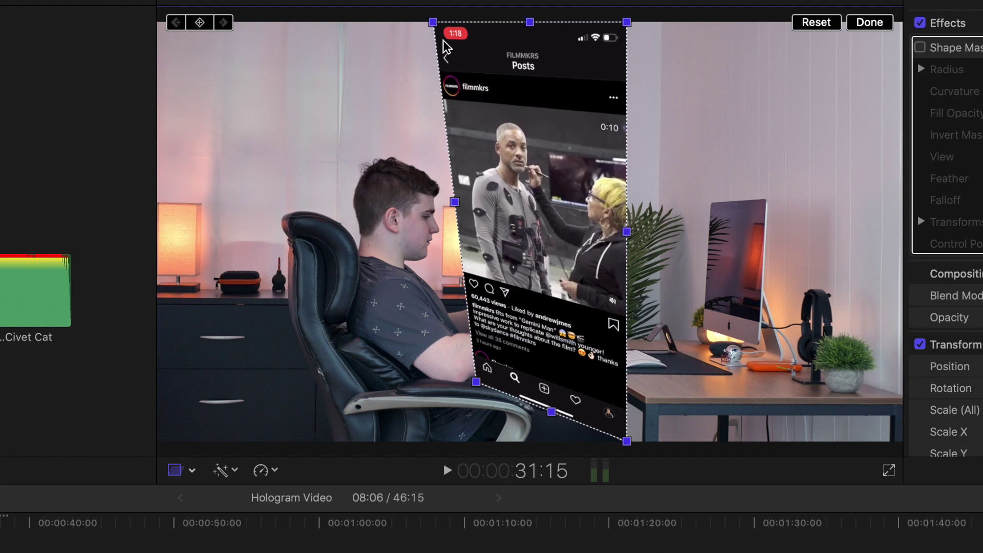
{"action": "left_click_drag", "start_coordinate": [433, 23], "coordinate": [511, 45]}
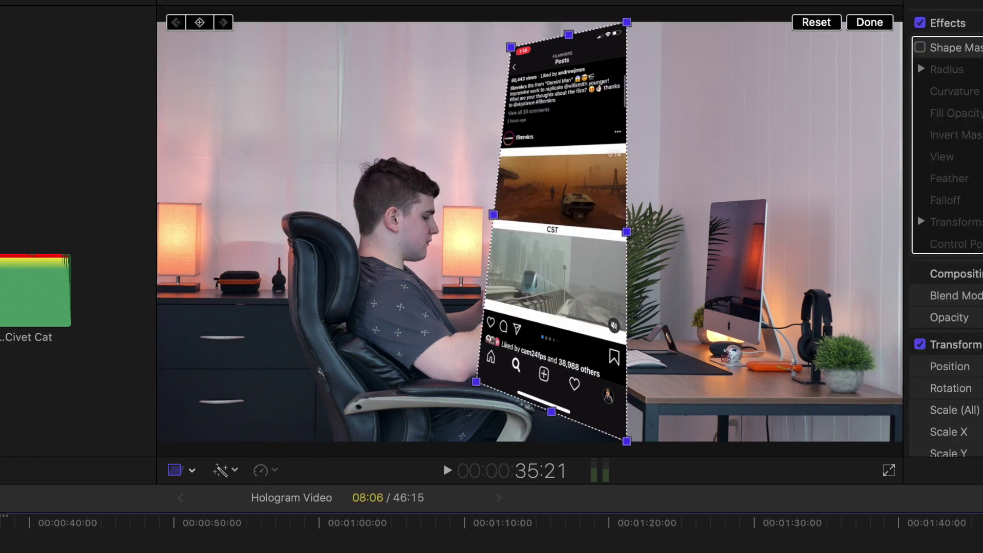
Raise both bottom corners and narrow the phone panel from its left side
{"action": "left_click", "coordinate": [175, 471]}
{"action": "left_click", "coordinate": [175, 470]}
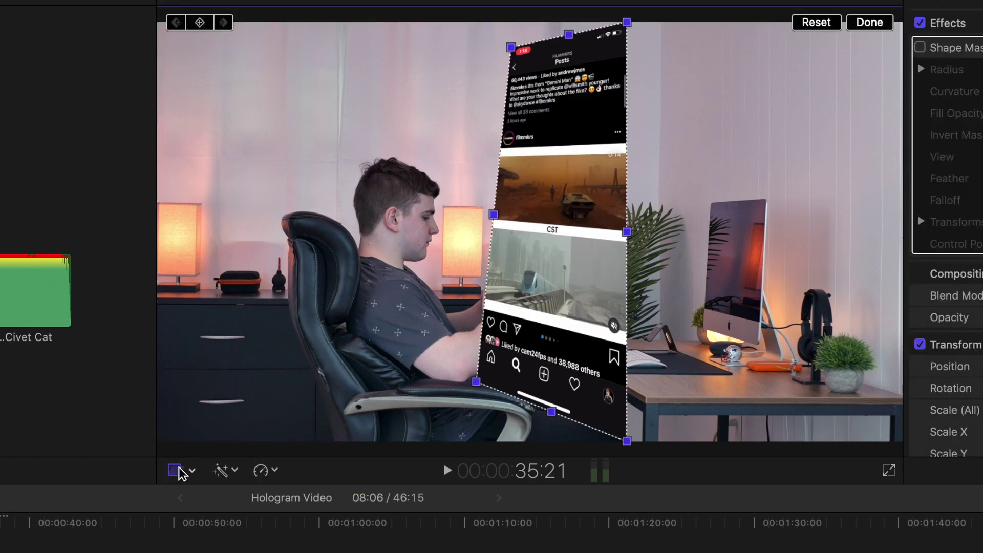
{"action": "left_click_drag", "start_coordinate": [477, 378], "coordinate": [456, 333]}
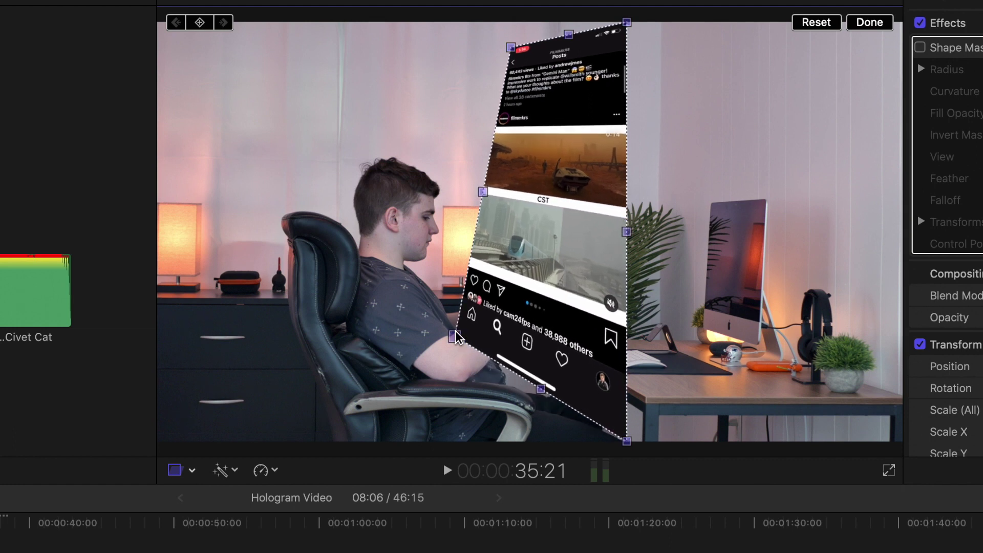
{"action": "left_click_drag", "start_coordinate": [628, 443], "coordinate": [543, 352]}
{"action": "left_click_drag", "start_coordinate": [483, 192], "coordinate": [594, 212]}
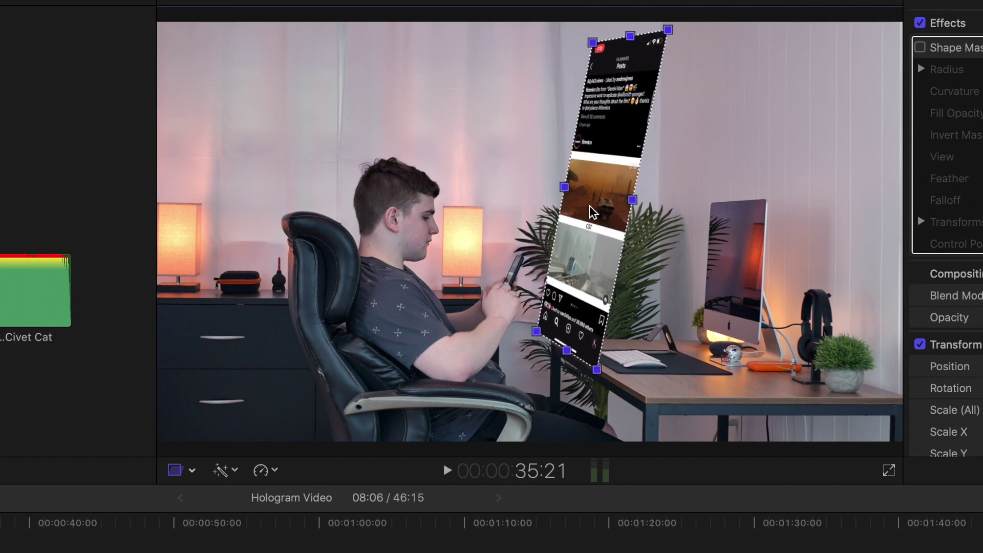
Fine-tune the panel's corners and edges beside the man, then commit the distortion
{"action": "left_click_drag", "start_coordinate": [541, 330], "coordinate": [536, 326]}
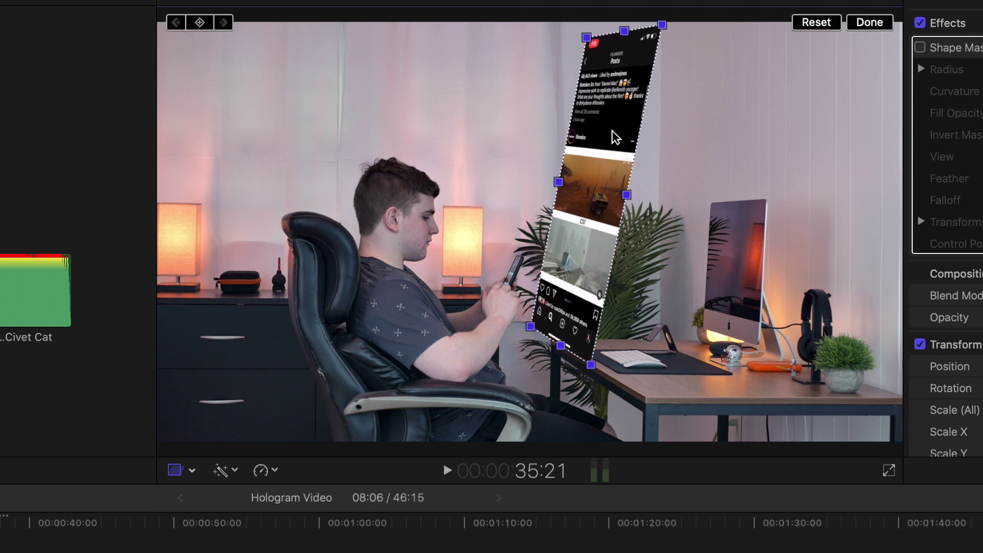
{"action": "left_click_drag", "start_coordinate": [665, 35], "coordinate": [668, 37]}
{"action": "left_click_drag", "start_coordinate": [562, 183], "coordinate": [572, 184]}
{"action": "left_click_drag", "start_coordinate": [549, 321], "coordinate": [543, 321]}
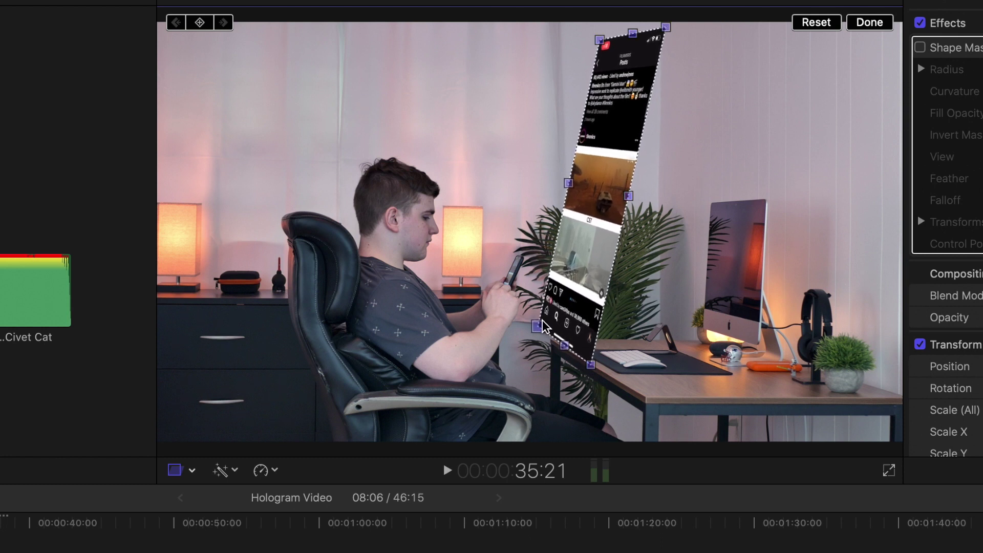
{"action": "left_click_drag", "start_coordinate": [630, 195], "coordinate": [629, 199]}
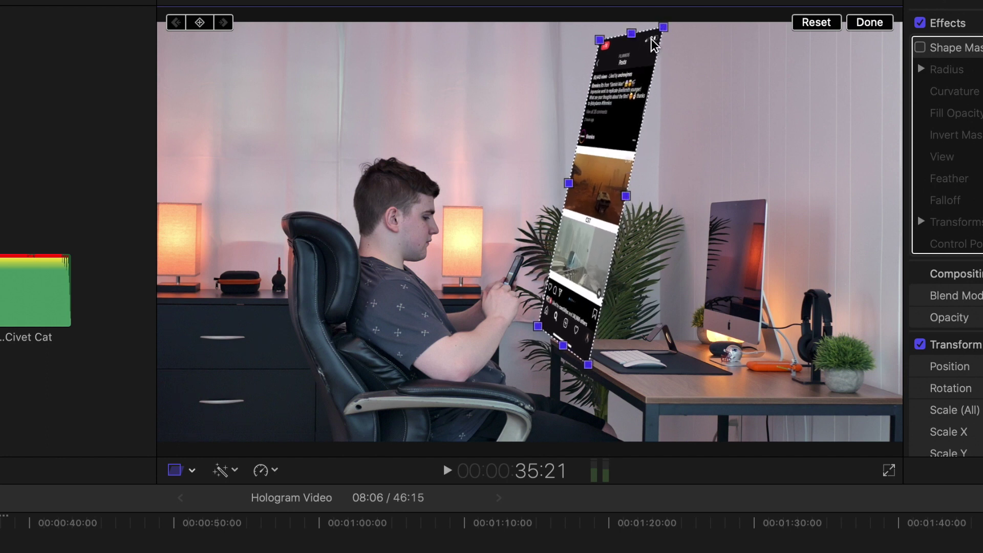
{"action": "left_click", "coordinate": [854, 26]}
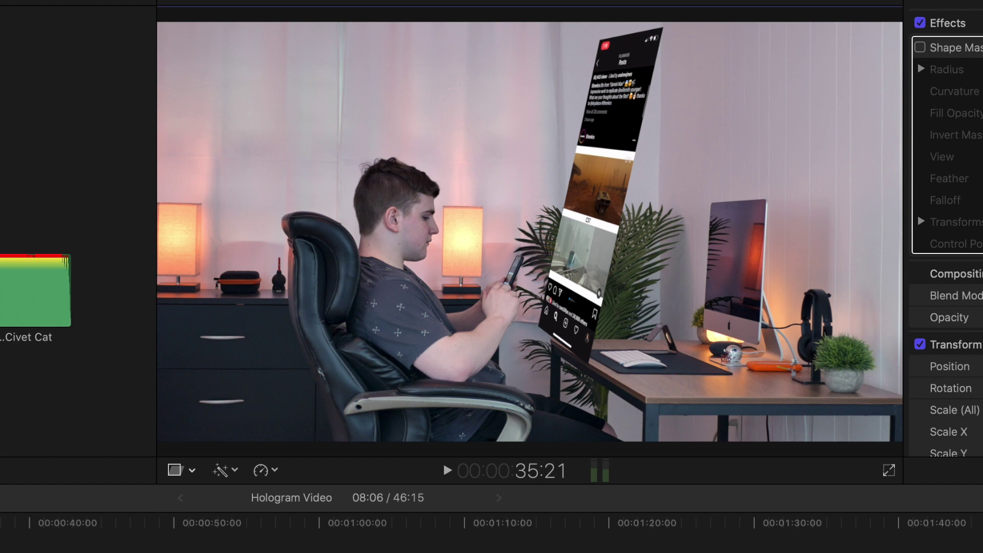
Raise the panel's bottom edge, pull the top-right corner out, nudge the left edge in
{"action": "left_click", "coordinate": [173, 470]}
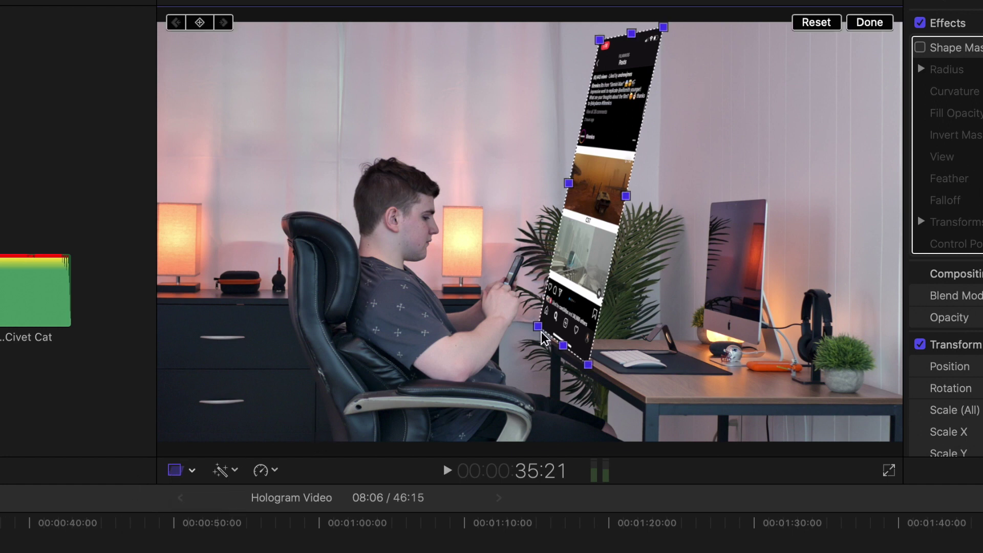
{"action": "mouse_move", "coordinate": [565, 350]}
{"action": "left_mouse_down"}
{"action": "mouse_move", "coordinate": [553, 346]}
{"action": "mouse_move", "coordinate": [557, 333]}
{"action": "left_mouse_up"}
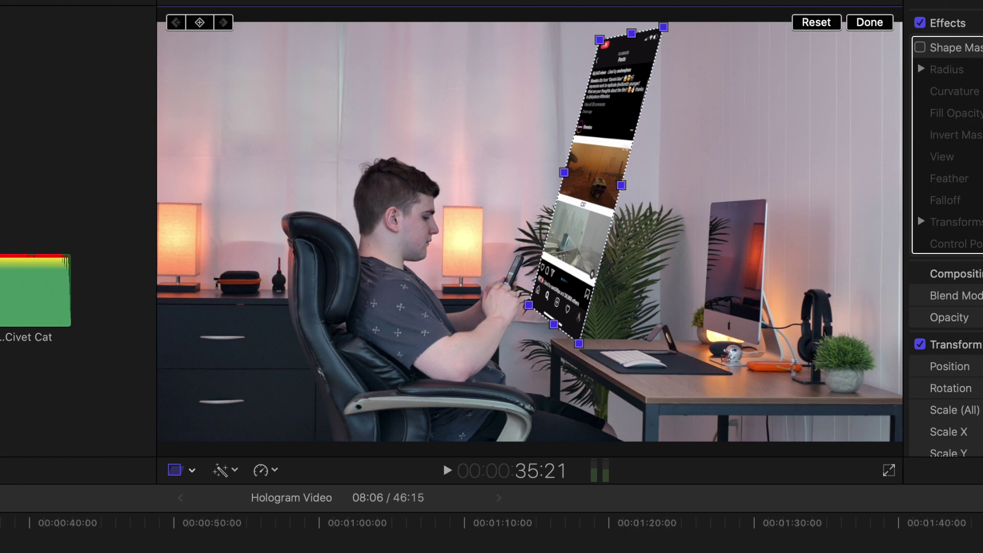
{"action": "left_click_drag", "start_coordinate": [661, 27], "coordinate": [667, 29]}
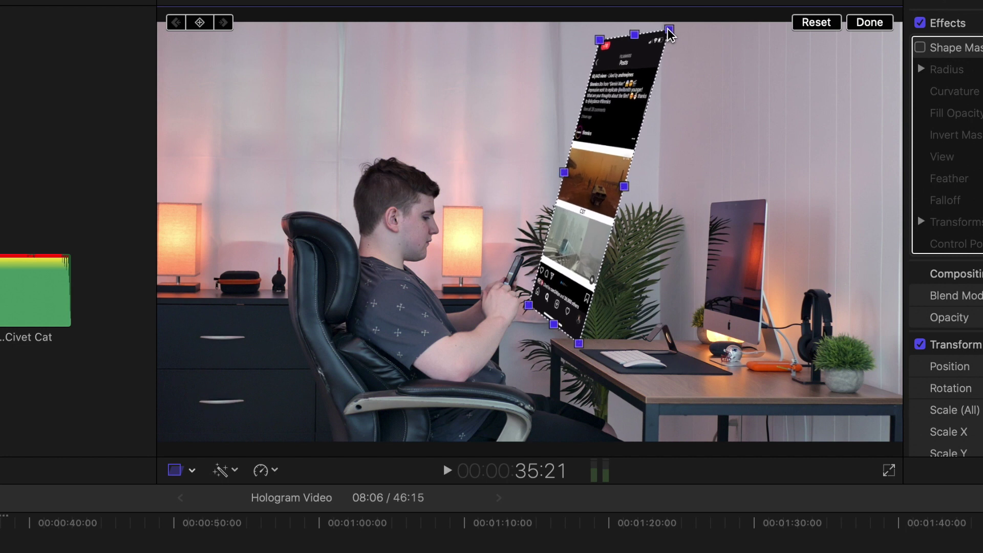
{"action": "left_click_drag", "start_coordinate": [564, 169], "coordinate": [588, 196]}
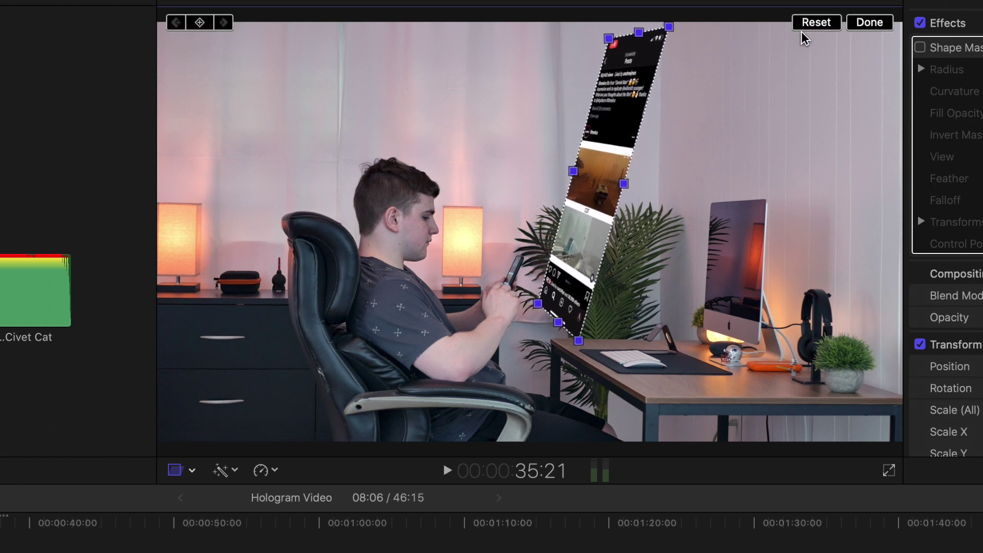
{"action": "left_click", "coordinate": [866, 27]}
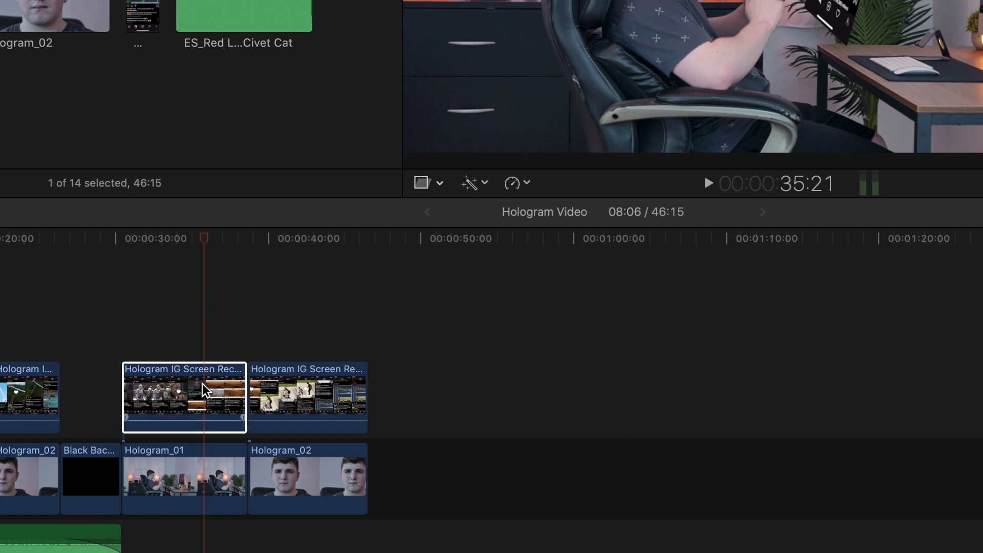
Nudge the tilted panel's left-edge distort handle with Distort mode and commit it
{"action": "left_click", "coordinate": [421, 186]}
{"action": "left_click", "coordinate": [439, 184]}
{"action": "left_click", "coordinate": [458, 249]}
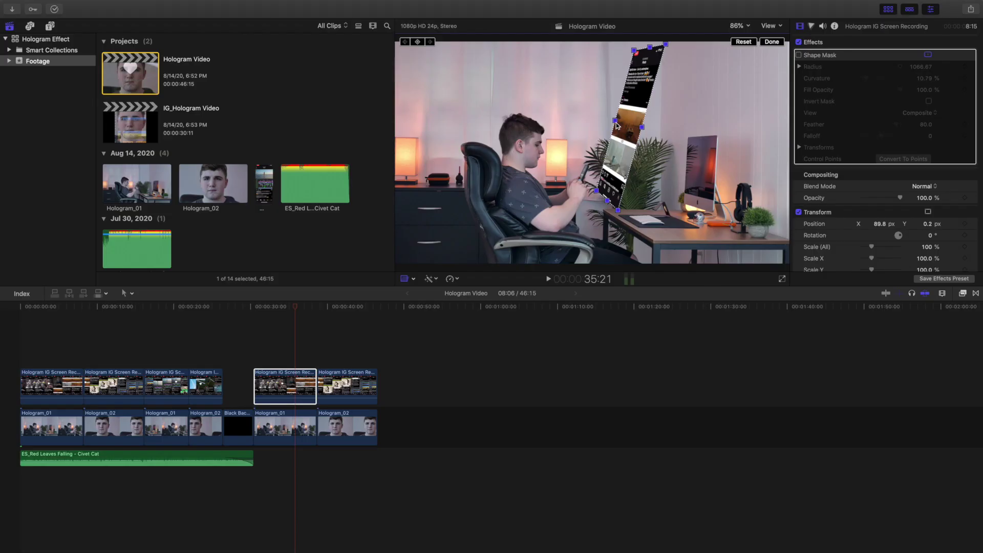
{"action": "left_click_drag", "start_coordinate": [616, 123], "coordinate": [618, 127]}
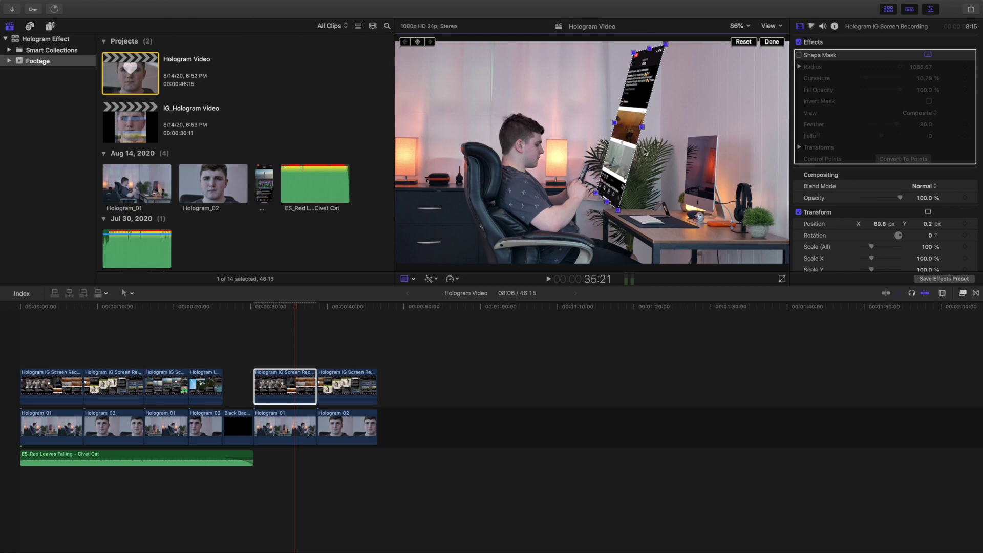
{"action": "left_click", "coordinate": [767, 44]}
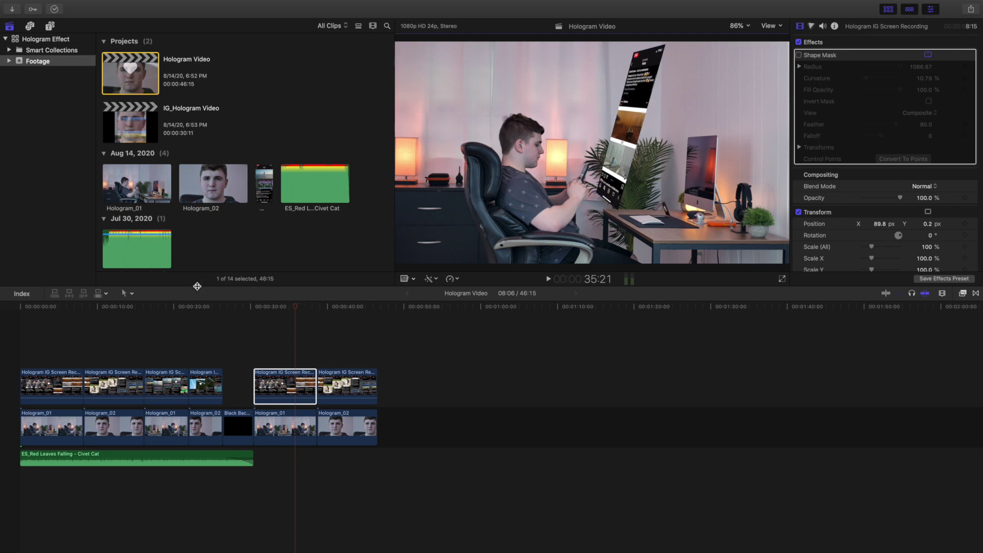
Play the project from the start to review the hologram effect
{"action": "left_click", "coordinate": [44, 345]}
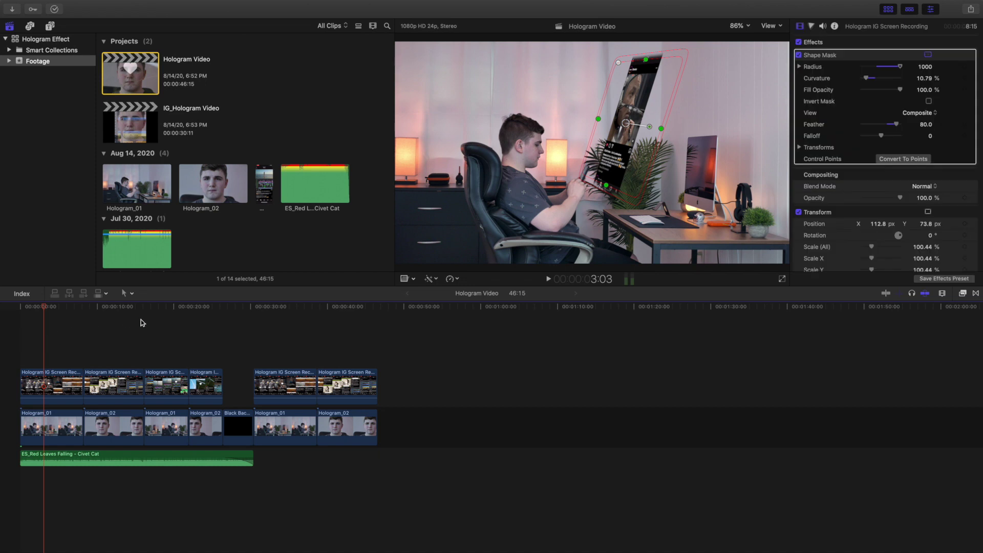
{"action": "left_click", "coordinate": [20, 351]}
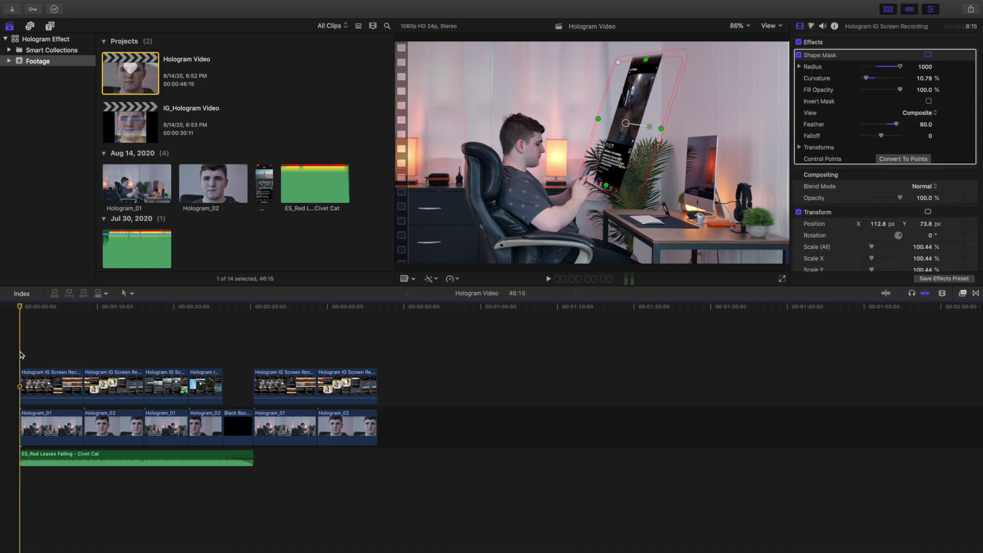
{"action": "key", "text": "space"}
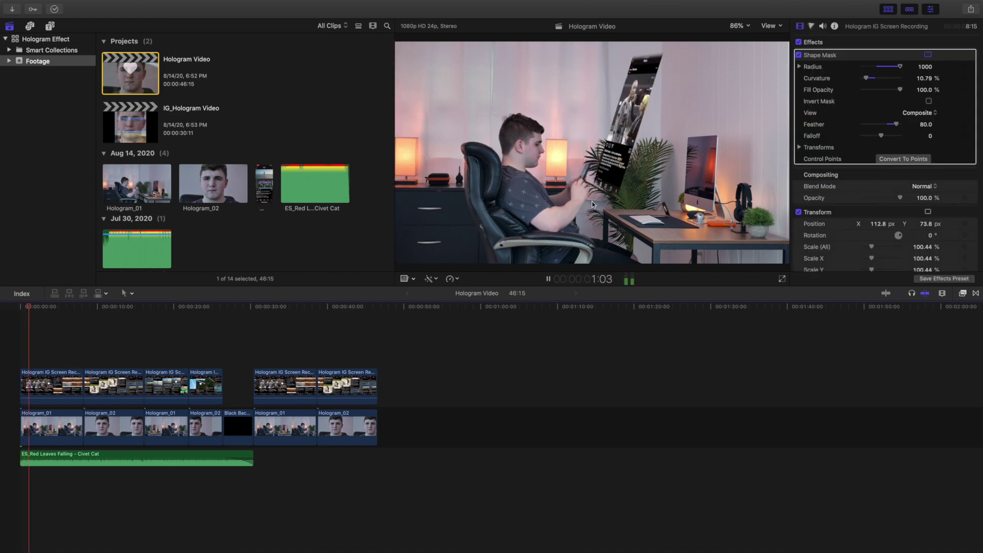
{"action": "key", "text": "space"}
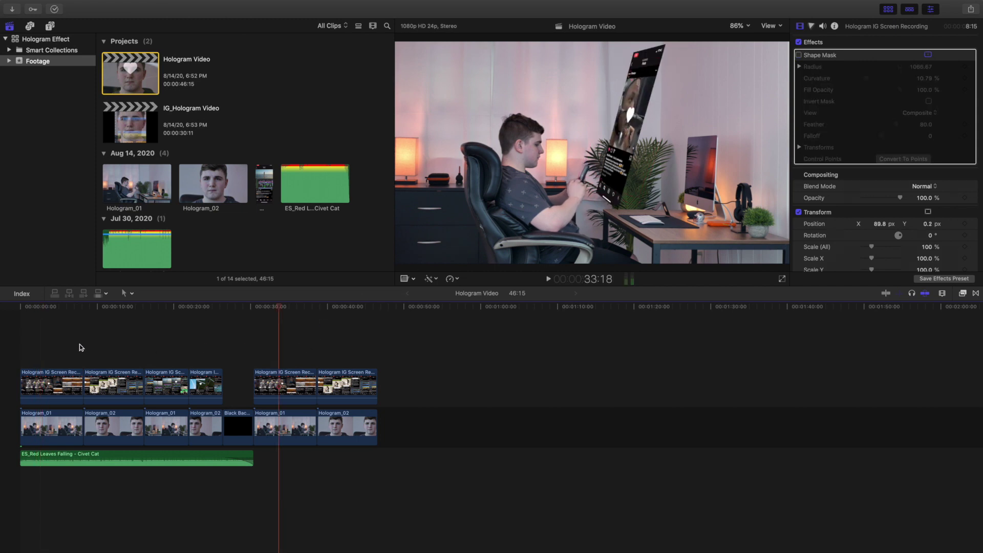
Replay from the start, park on the distorted phone clip at 34 seconds, and show Effects
{"action": "left_click", "coordinate": [59, 345]}
{"action": "left_click", "coordinate": [280, 343]}
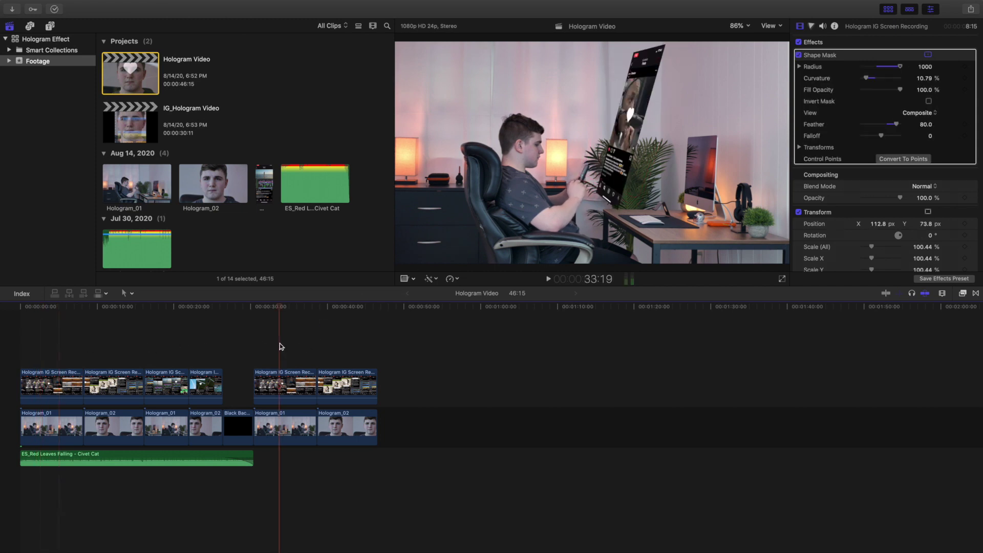
{"action": "left_click", "coordinate": [18, 344]}
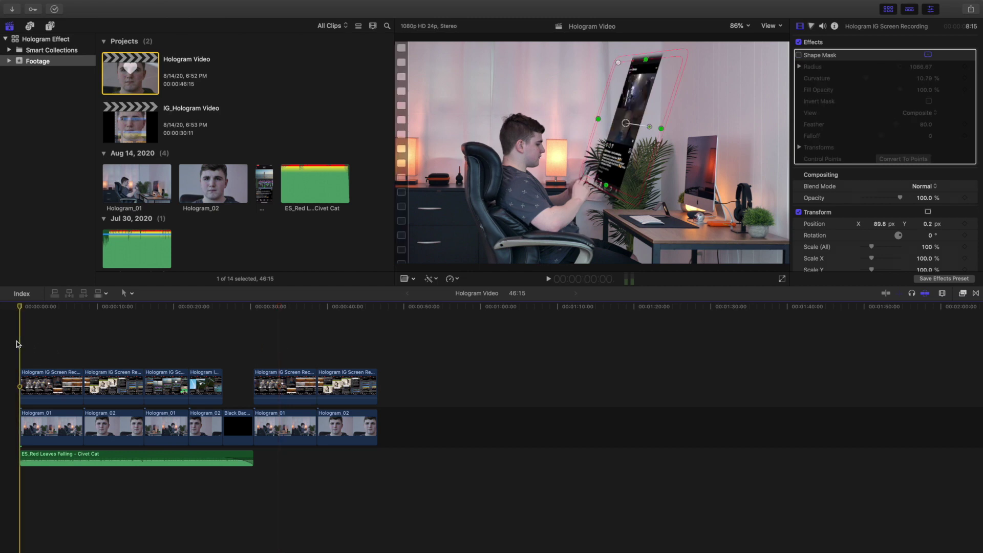
{"action": "key", "text": "space"}
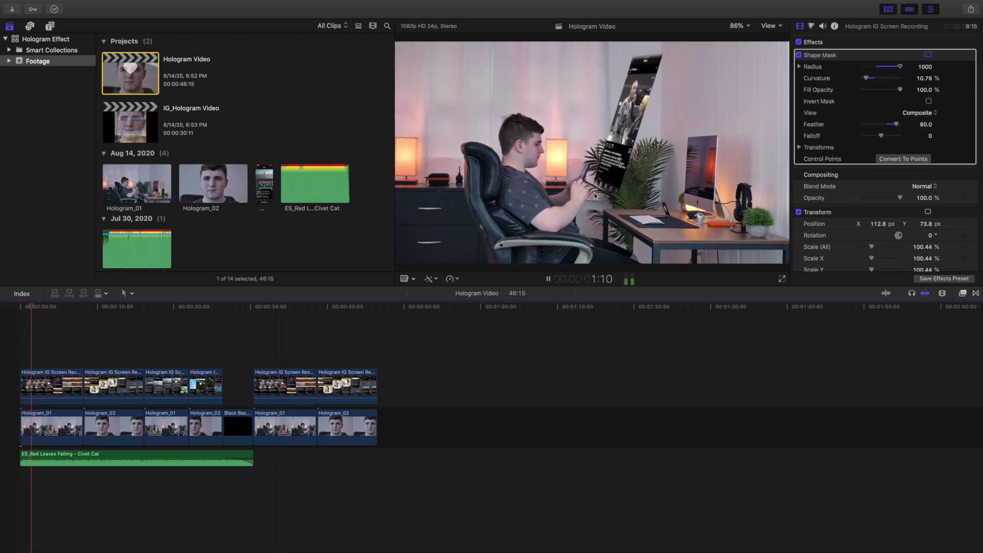
{"action": "key", "text": "space"}
{"action": "left_click", "coordinate": [285, 356]}
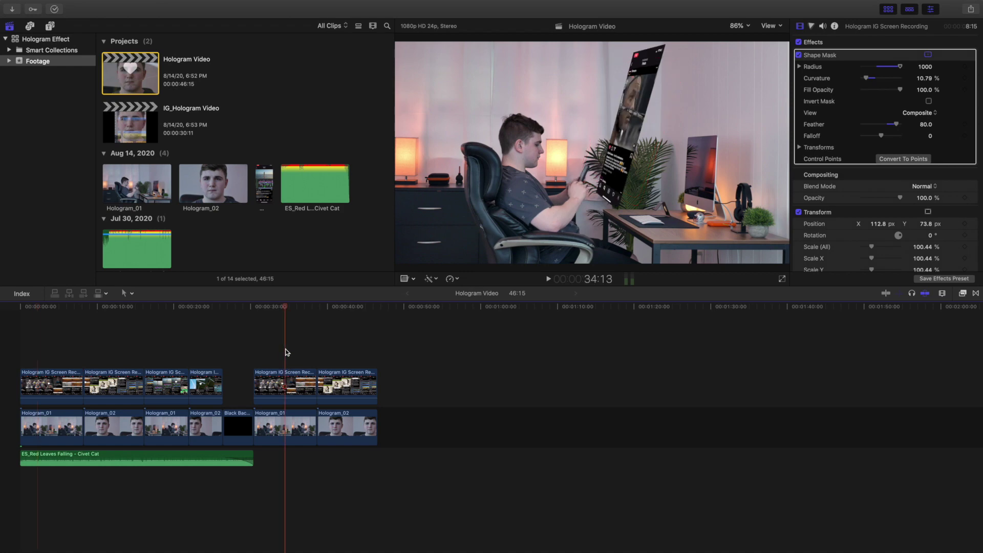
{"action": "left_click", "coordinate": [968, 104]}
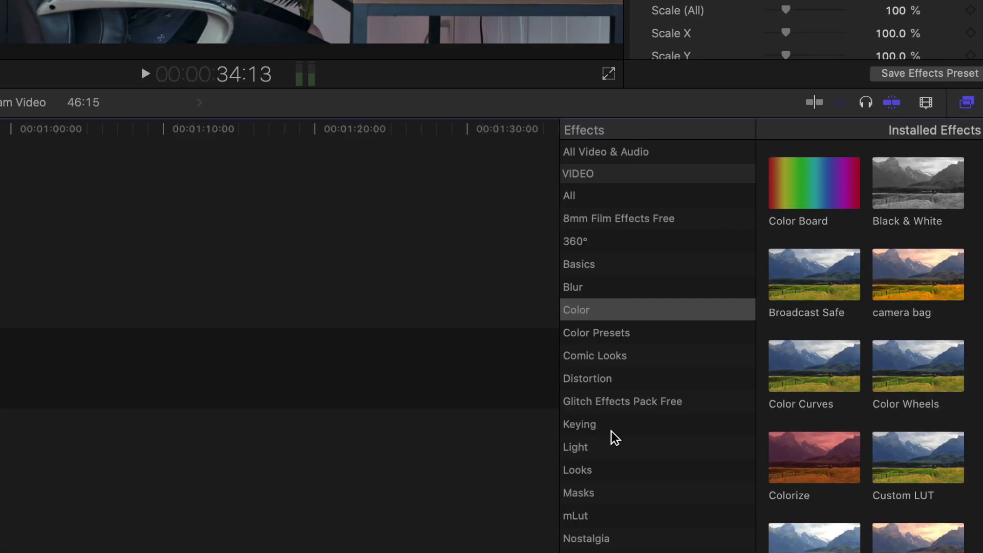
Apply a Shape Mask (35% curvature, 80 feather) to the phone clip and hide Effects
{"action": "left_click", "coordinate": [596, 492]}
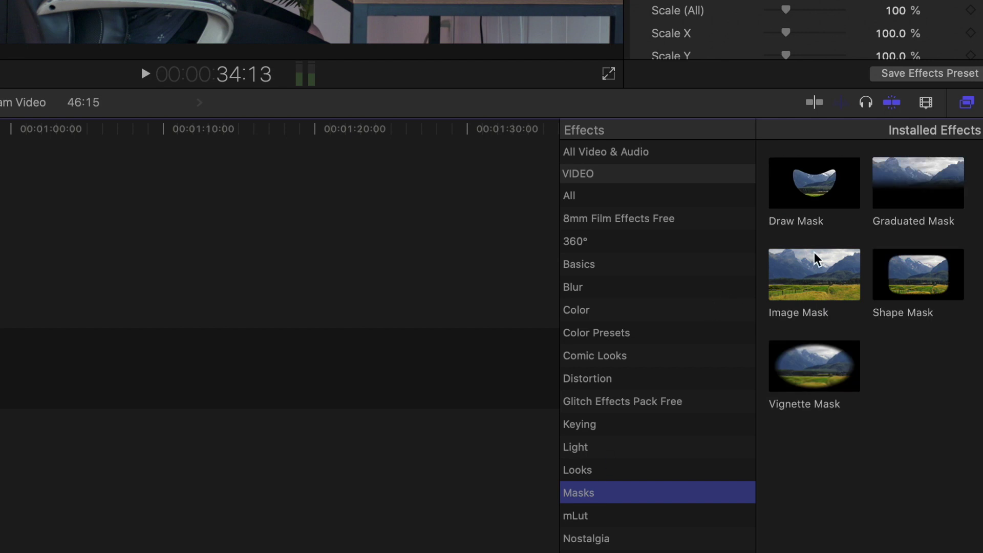
{"action": "left_click_drag", "start_coordinate": [914, 275], "coordinate": [297, 378]}
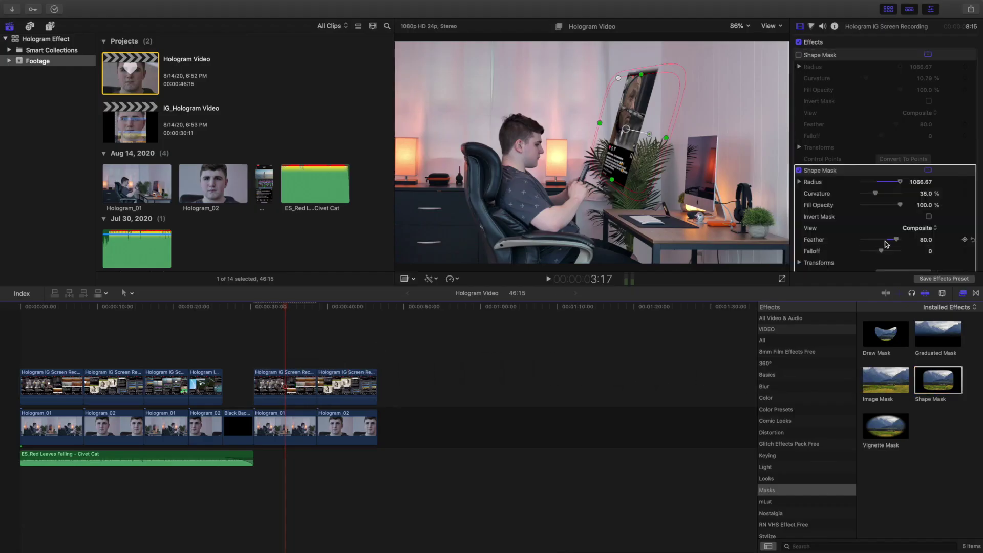
{"action": "left_click", "coordinate": [963, 294]}
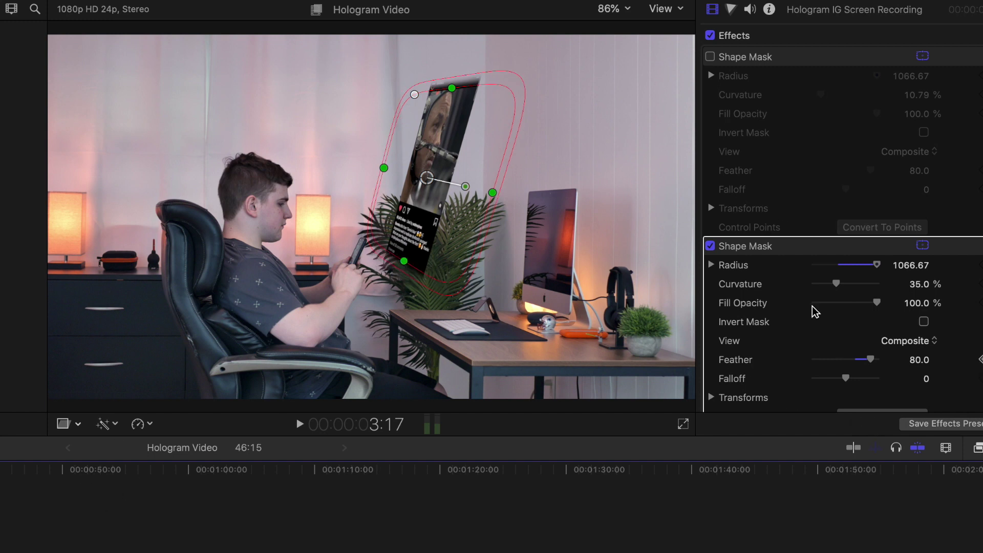
Set the second Shape Mask's radius to 954 and curvature to 11.77%
{"action": "scroll", "coordinate": [784, 235], "scroll_direction": "down", "scroll_amount": 5}
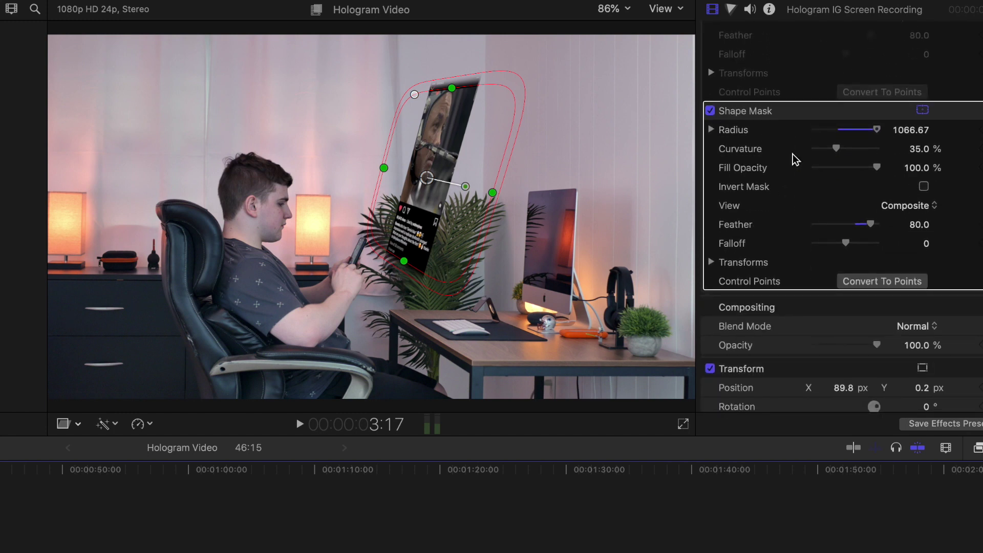
{"action": "left_click", "coordinate": [876, 130]}
{"action": "left_click_drag", "start_coordinate": [874, 130], "coordinate": [822, 151]}
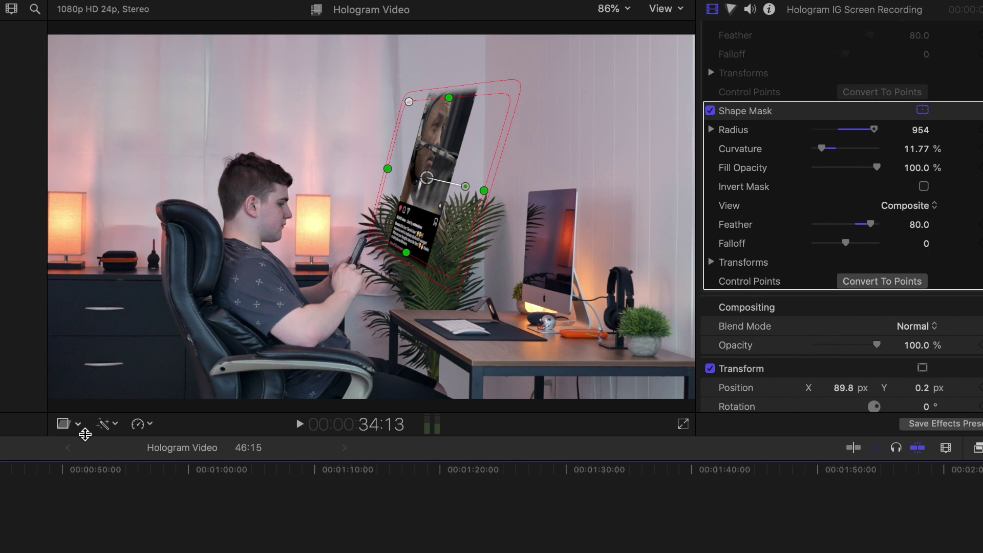
Scale the hologram panel to 132% at X 65.4, Y -37.7, then check it at 31:21
{"action": "left_click", "coordinate": [102, 424]}
{"action": "left_click", "coordinate": [100, 439]}
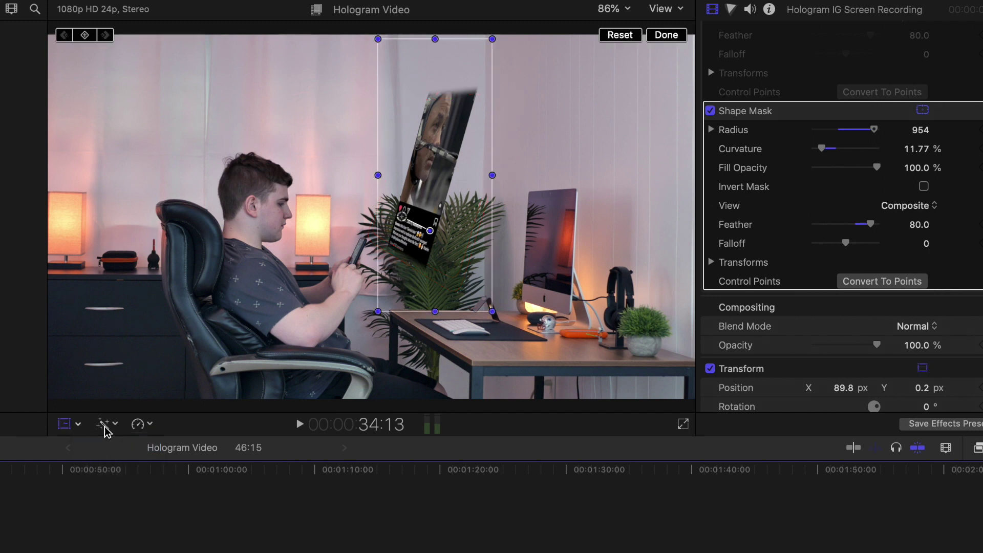
{"action": "left_click_drag", "start_coordinate": [492, 311], "coordinate": [494, 355]}
{"action": "left_click", "coordinate": [663, 37]}
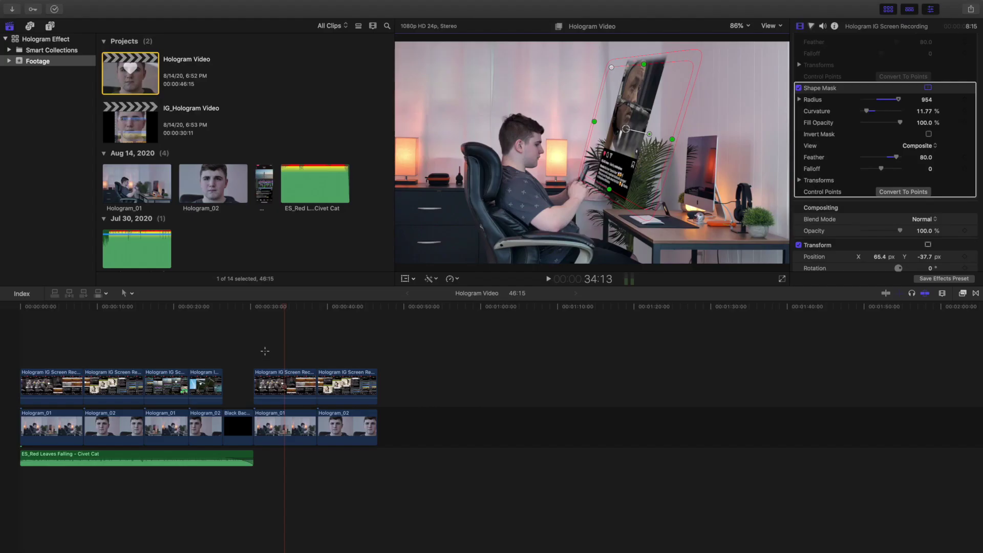
{"action": "left_click", "coordinate": [265, 352]}
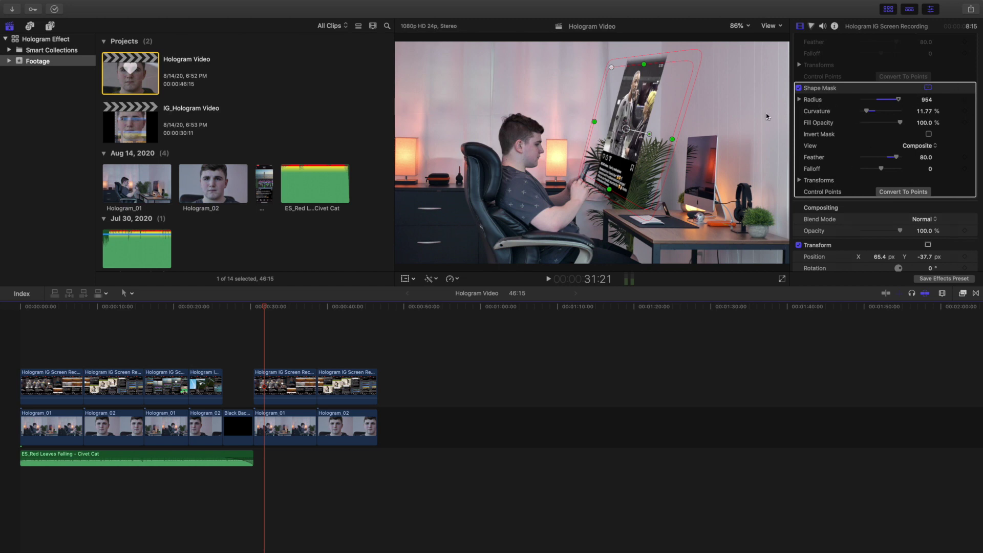
Enlarge the hologram panel to 142%, placing it at X 66.9, Y -35.4
{"action": "left_click", "coordinate": [404, 278]}
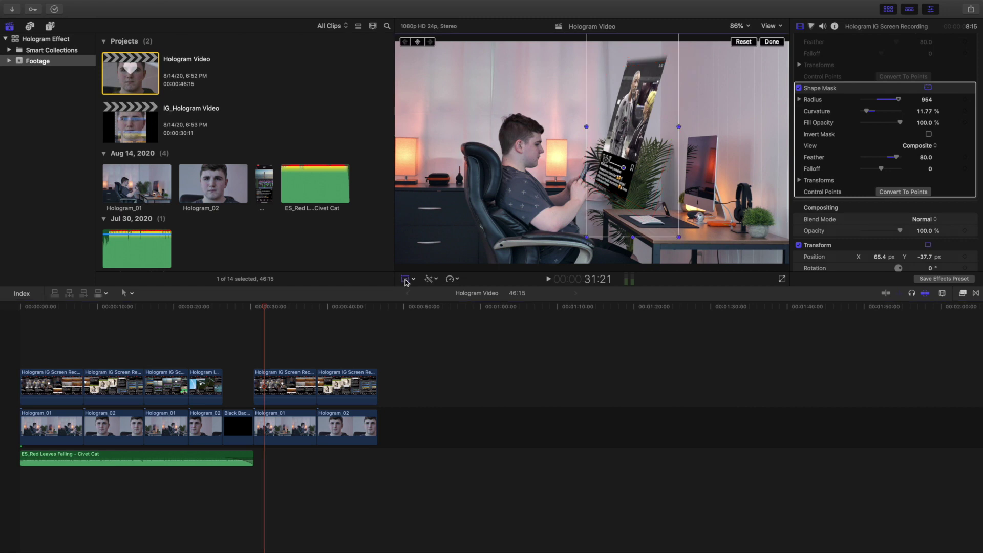
{"action": "left_click_drag", "start_coordinate": [678, 238], "coordinate": [663, 239]}
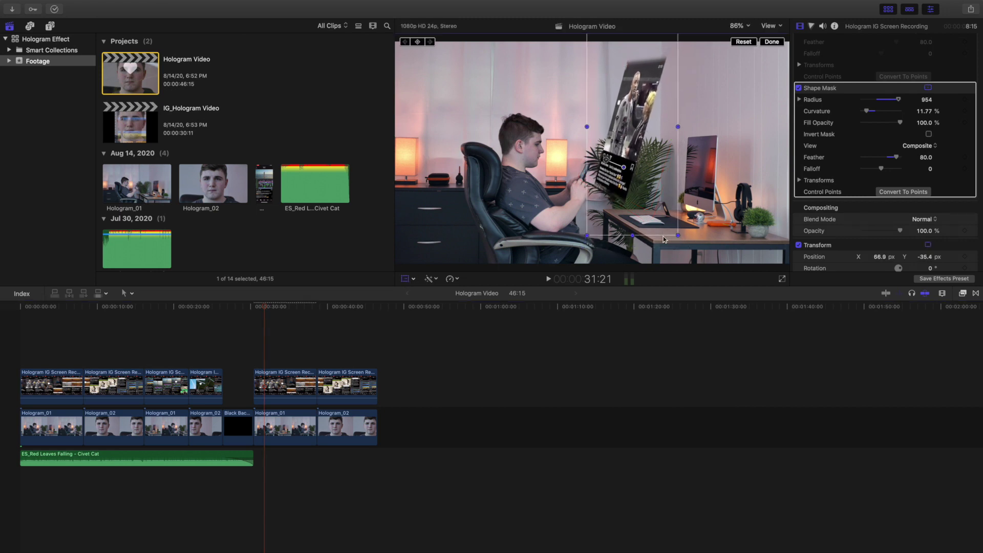
{"action": "left_click", "coordinate": [765, 43]}
Play back the hologram section from 30:11, then jump ahead to 42:21
{"action": "left_click", "coordinate": [254, 337]}
{"action": "key", "text": "space"}
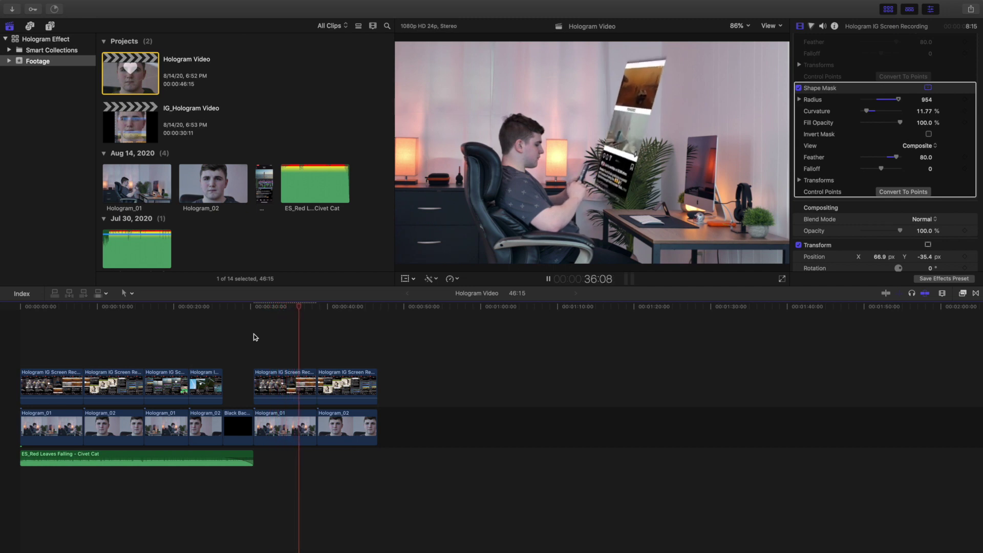
{"action": "key", "text": "space"}
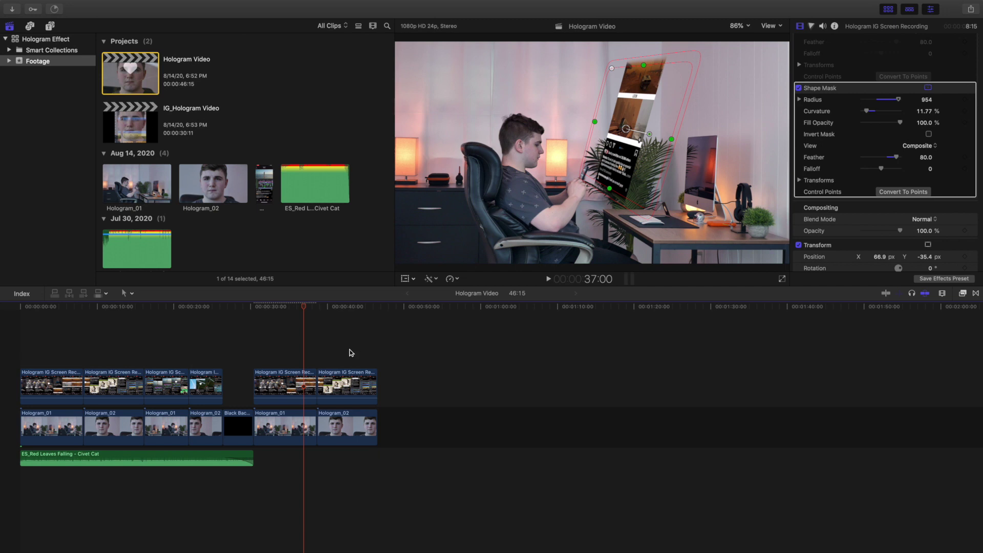
{"action": "left_click", "coordinate": [348, 349]}
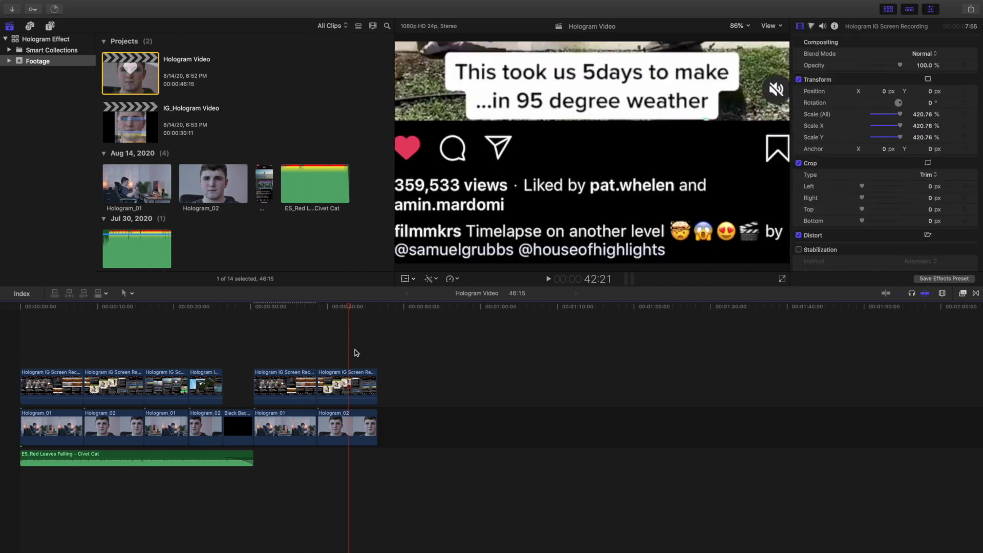
Preview the second recording from 38:17 and lower its opacity to 44.32%
{"action": "left_click", "coordinate": [317, 358]}
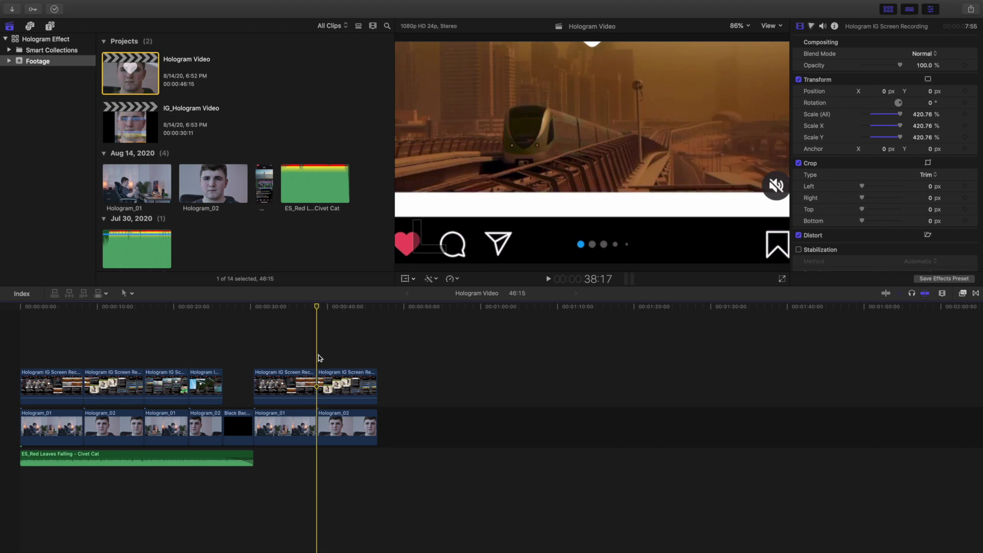
{"action": "key", "text": "space"}
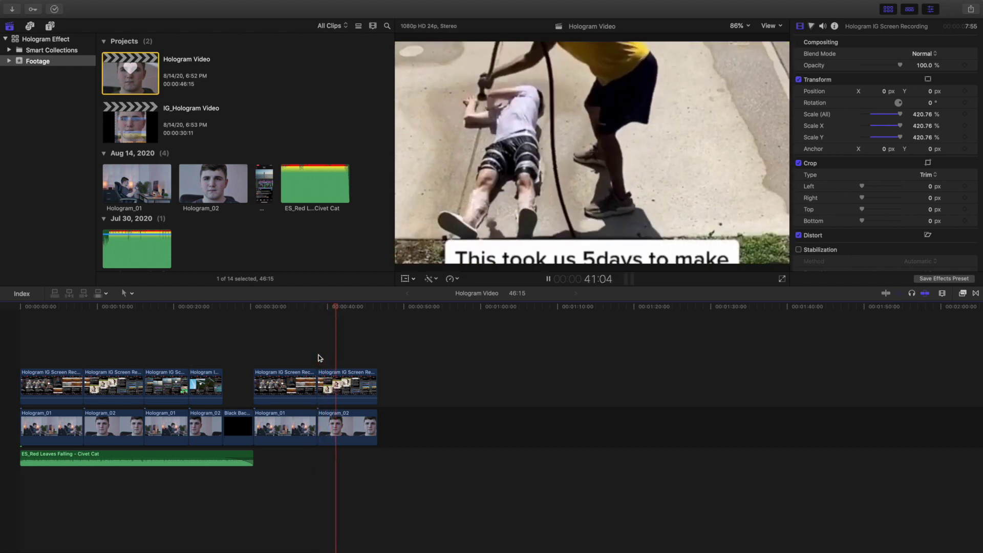
{"action": "key", "text": "space"}
{"action": "left_click", "coordinate": [348, 382]}
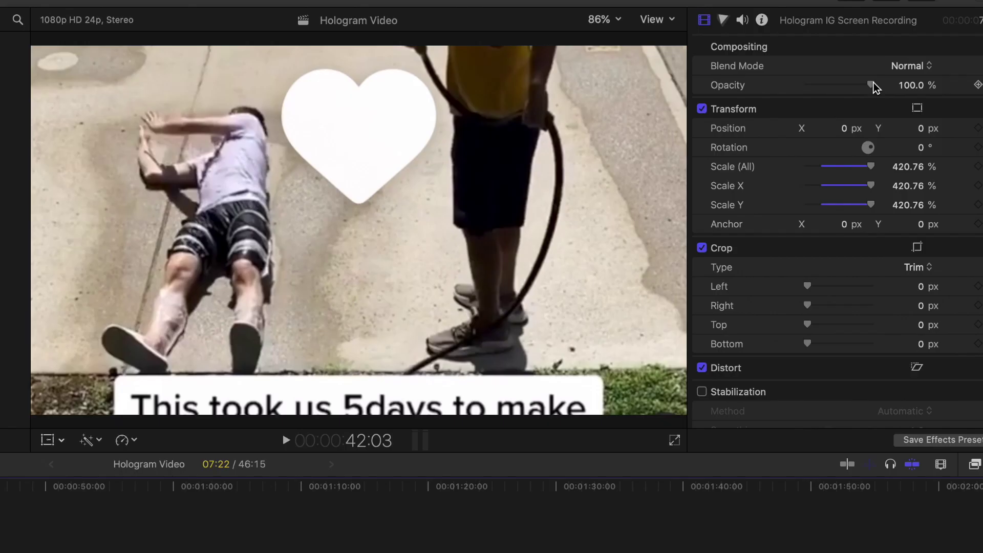
{"action": "left_click_drag", "start_coordinate": [900, 65], "coordinate": [888, 65]}
{"action": "left_click_drag", "start_coordinate": [845, 88], "coordinate": [835, 87]}
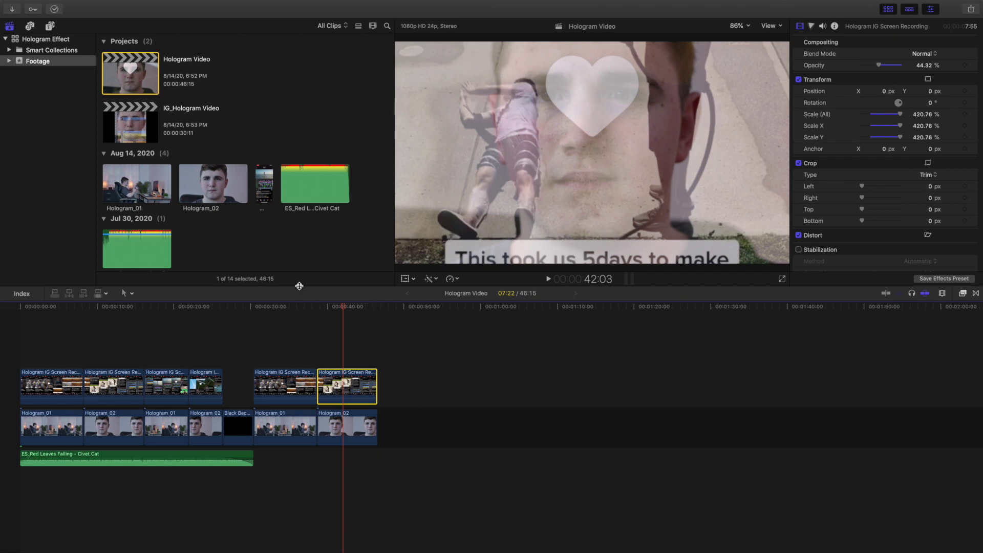
{"action": "left_click", "coordinate": [259, 337]}
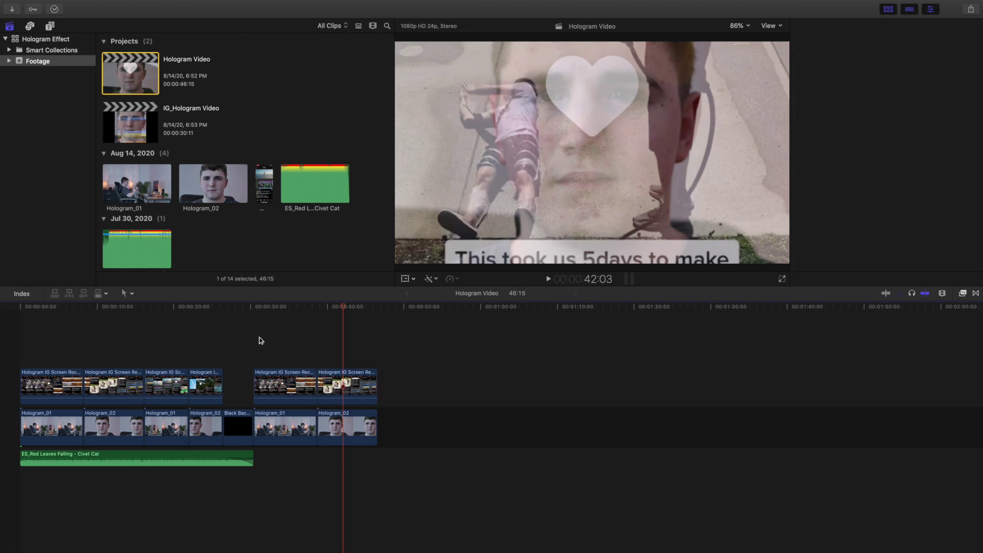
{"action": "key", "text": "space"}
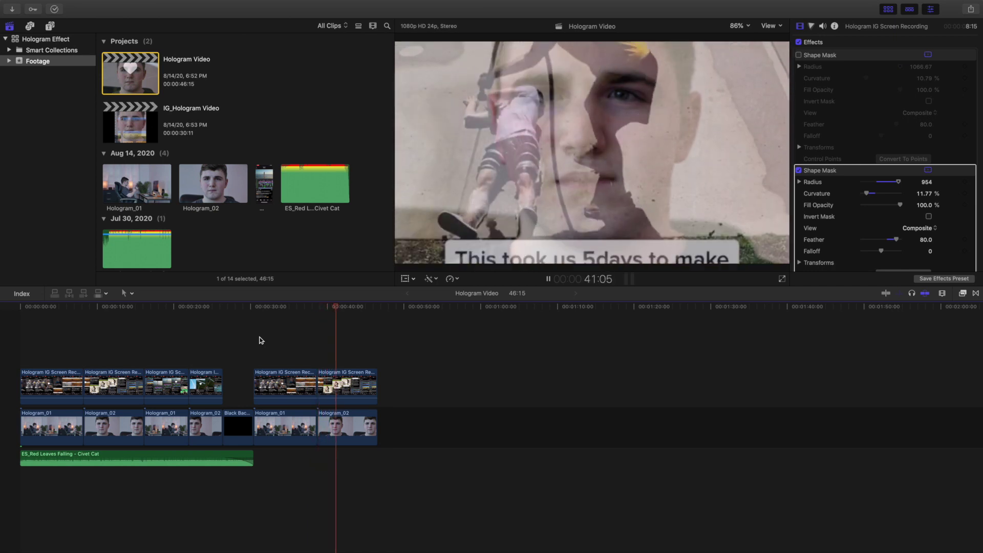
{"action": "key", "text": "space"}
{"action": "left_click", "coordinate": [272, 341]}
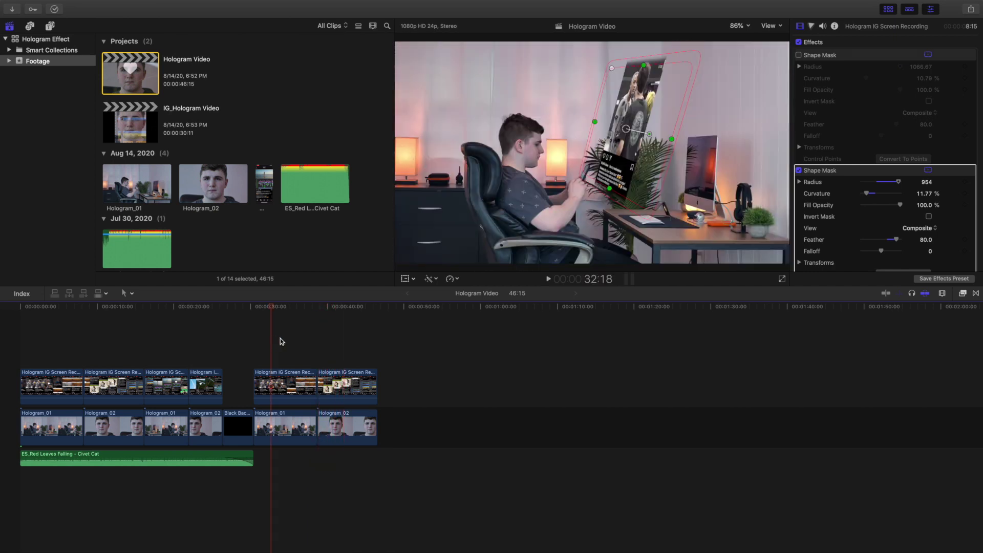
{"action": "left_click", "coordinate": [293, 351]}
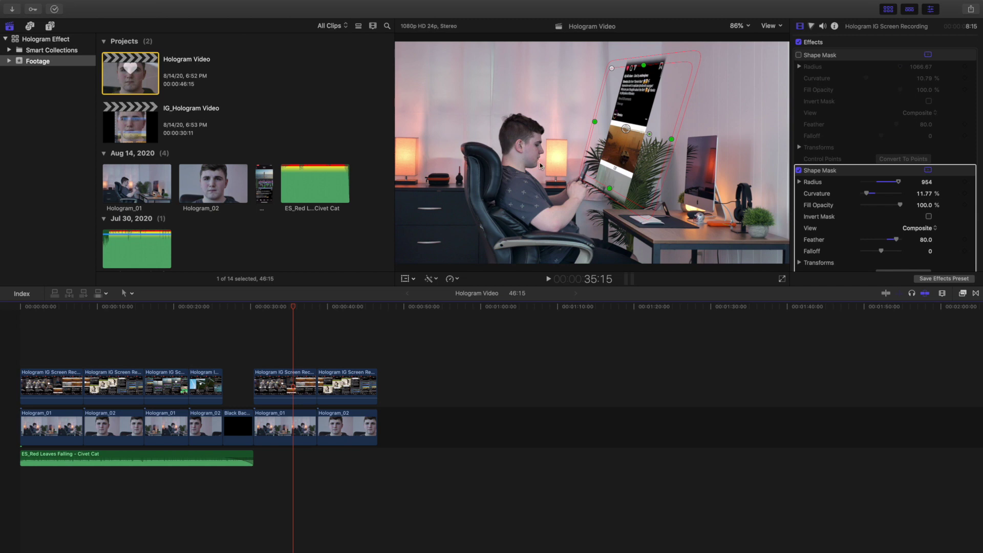
{"action": "left_click", "coordinate": [355, 341]}
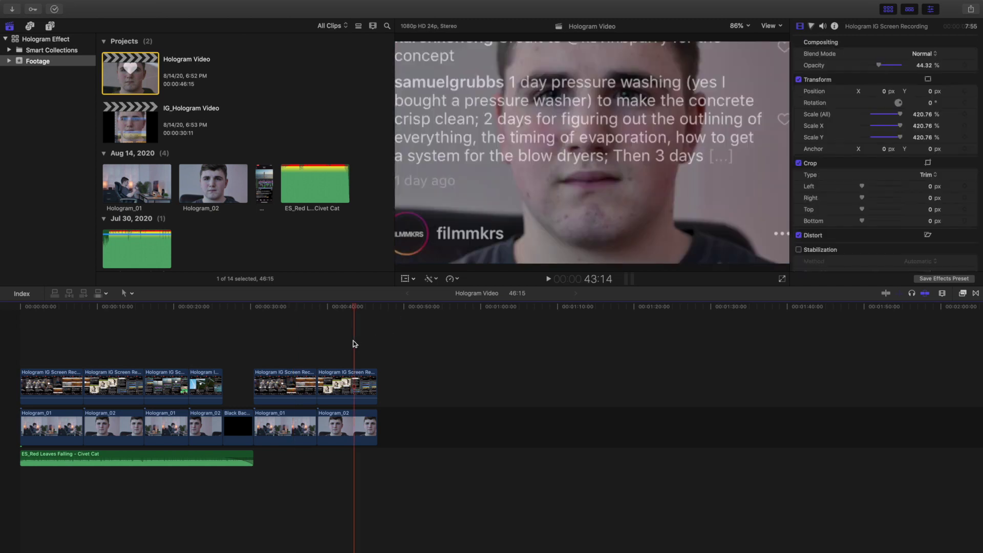